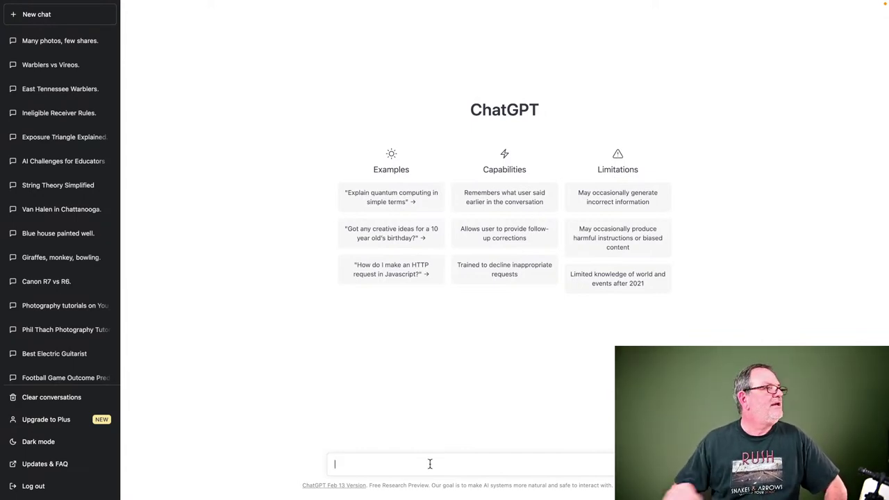
- Reopen the "Many photos, few shares." chat, copy its prompt "List reasons to take many photos and share few" and submit it again
left_click(71, 41)
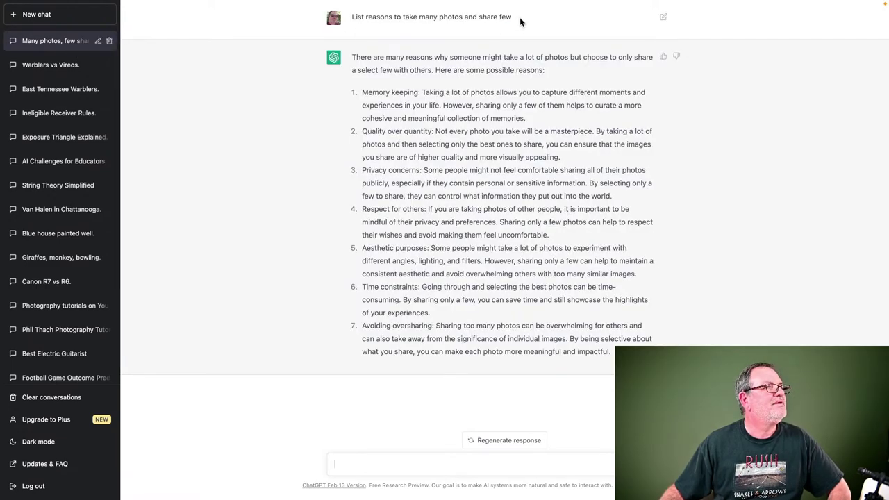
left_click_drag(517, 17, 353, 16)
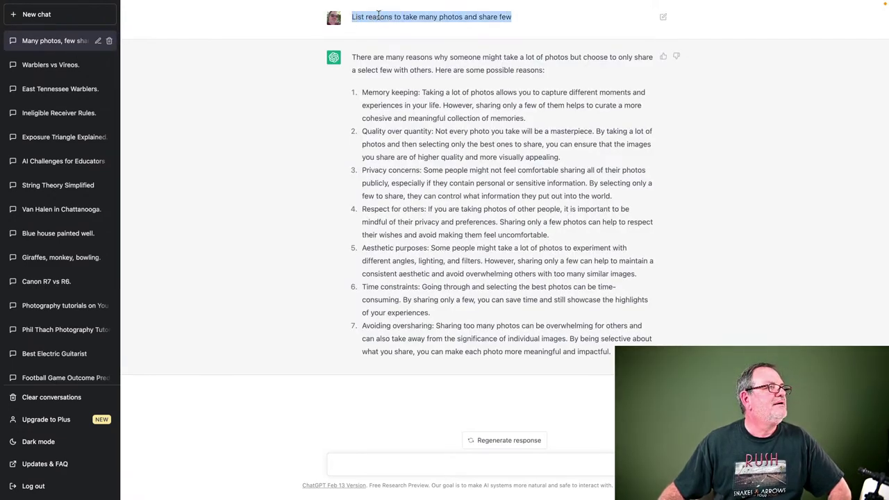
right_click(382, 16)
left_click(395, 36)
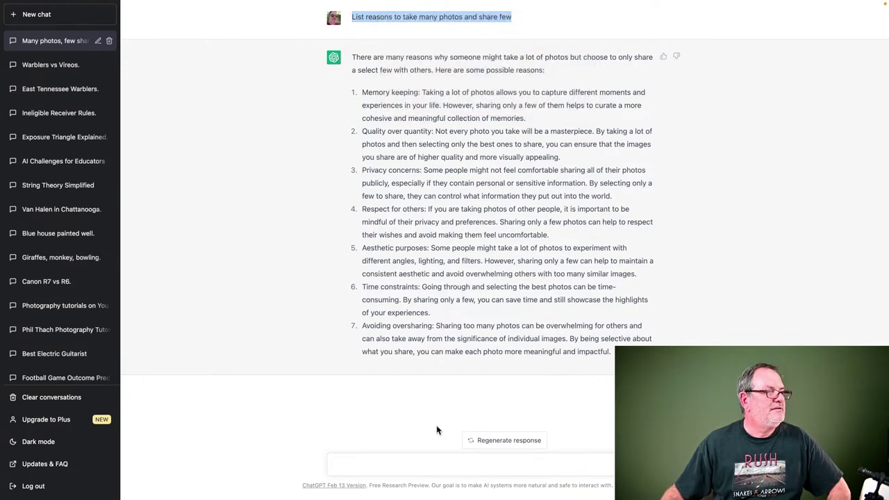
right_click(417, 460)
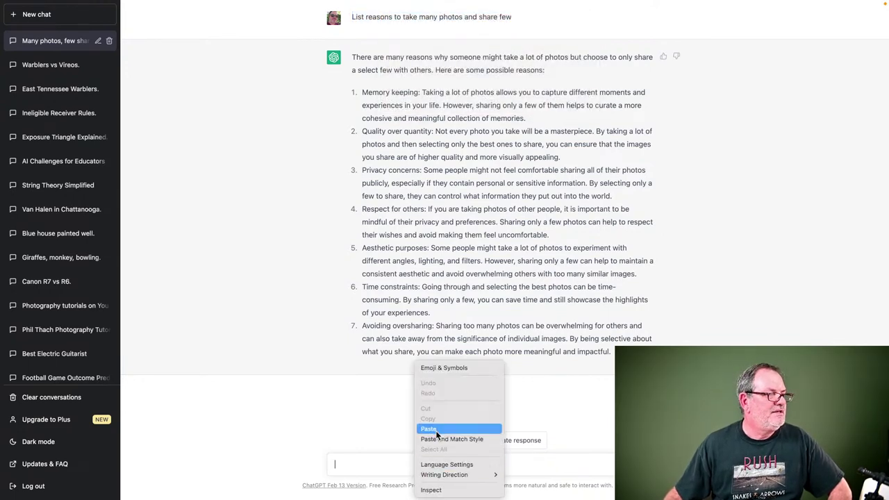
left_click(429, 428)
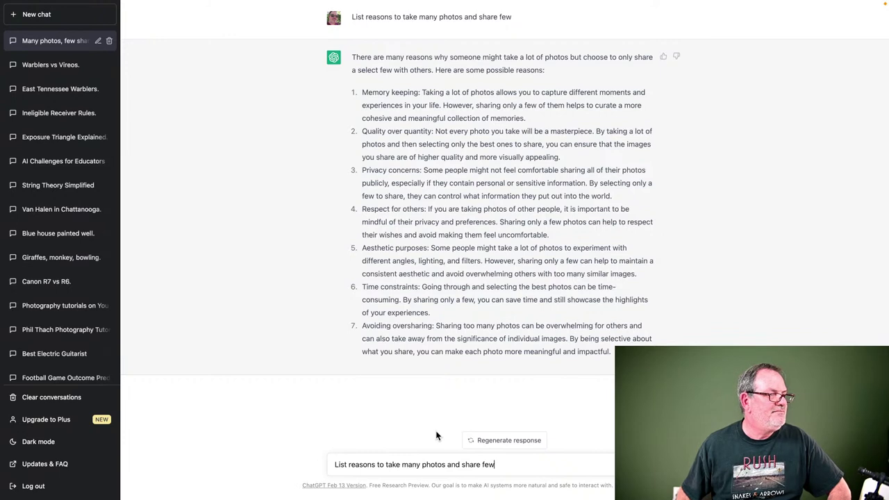
key("Return")
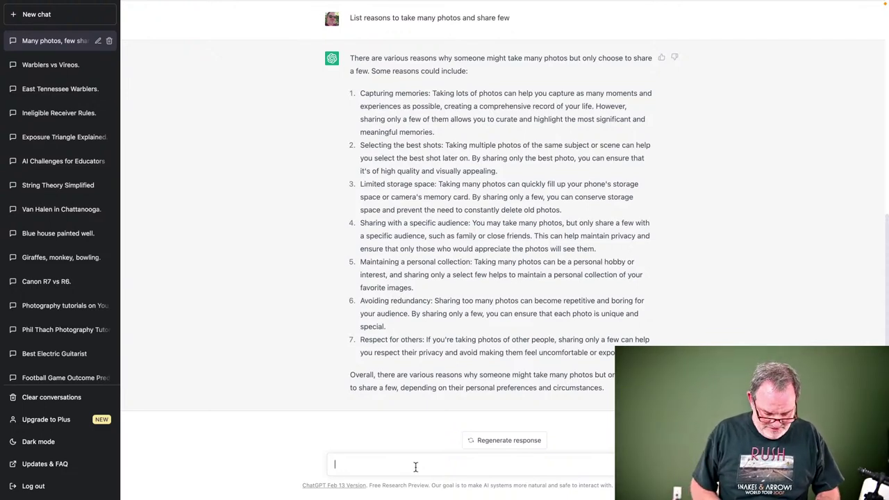
- Ask in the same chat for a sonnet about the photographer's photography YouTube channel
type("write")
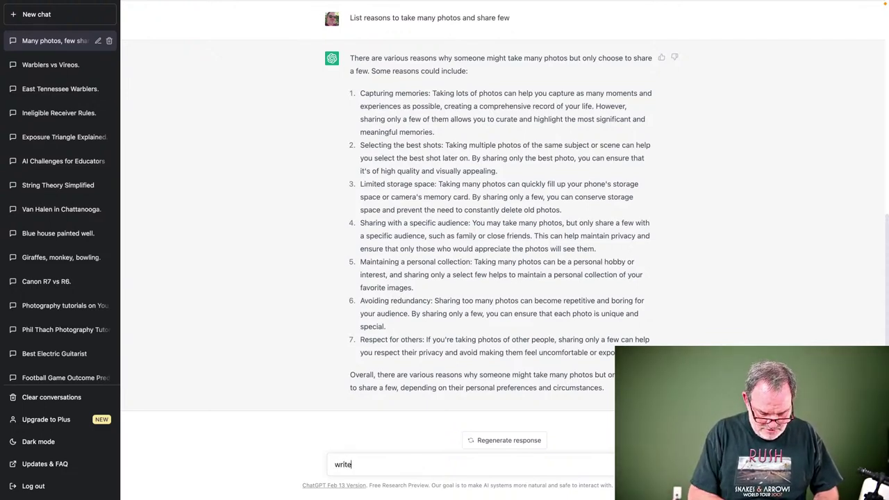
type(" a sonet a")
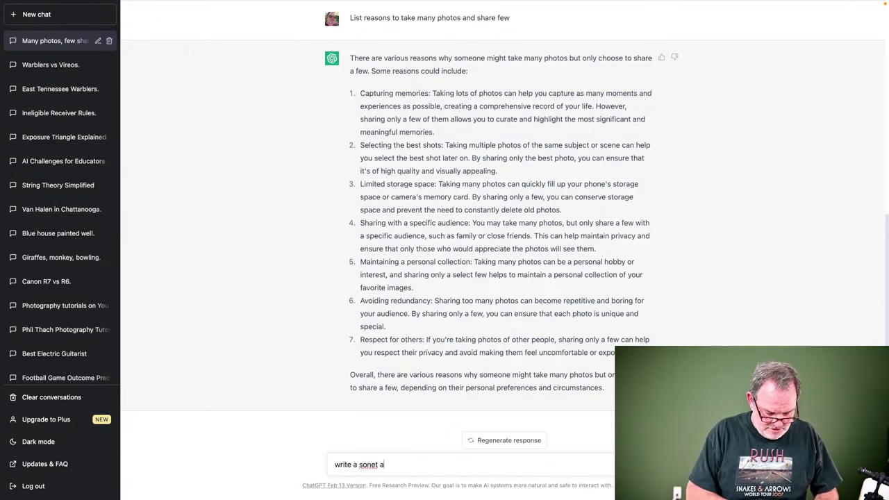
type("bout phil")
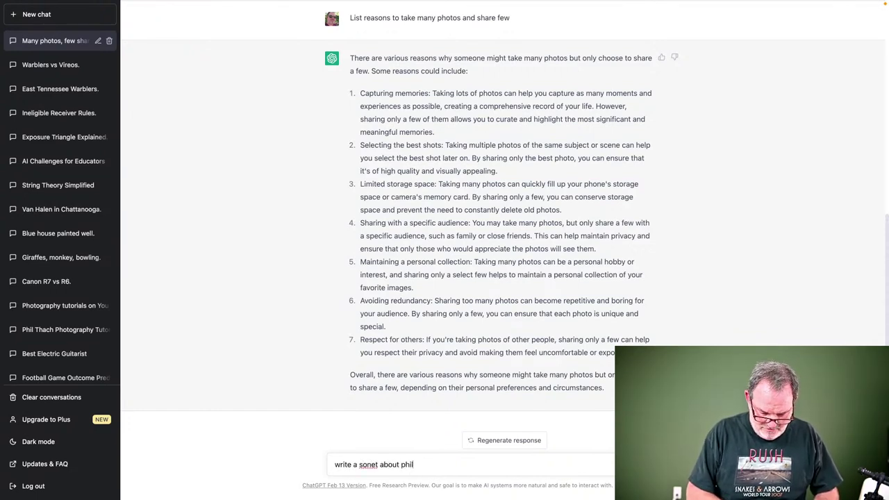
type(" thach ")
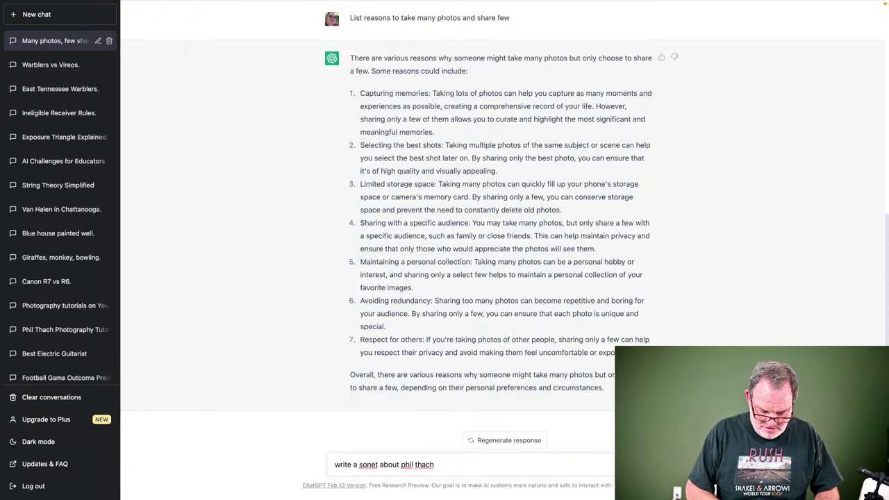
type("photog")
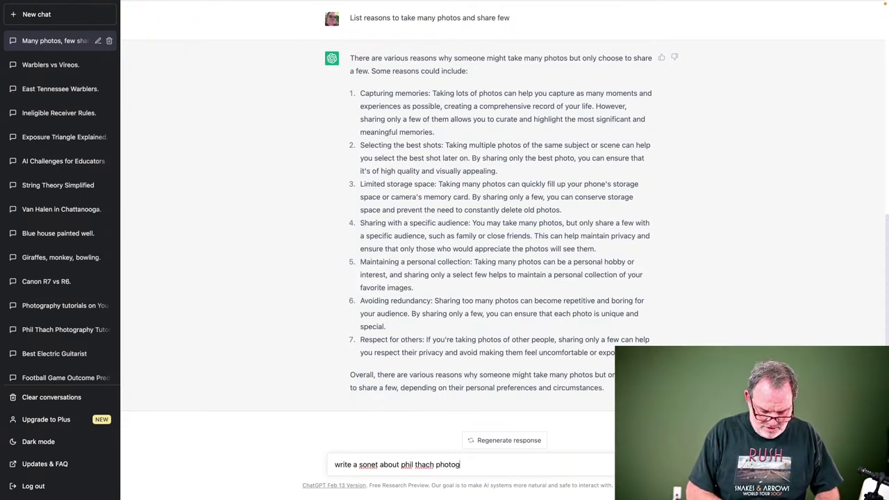
type("raphy yout")
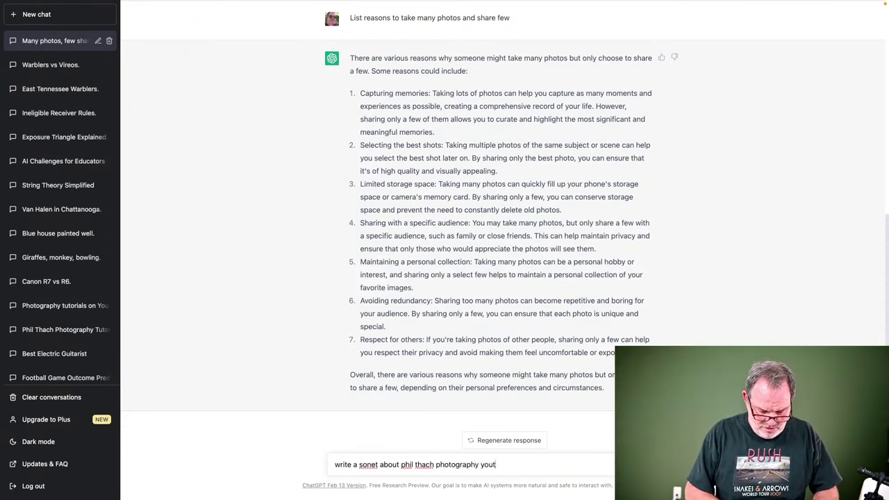
type("ube")
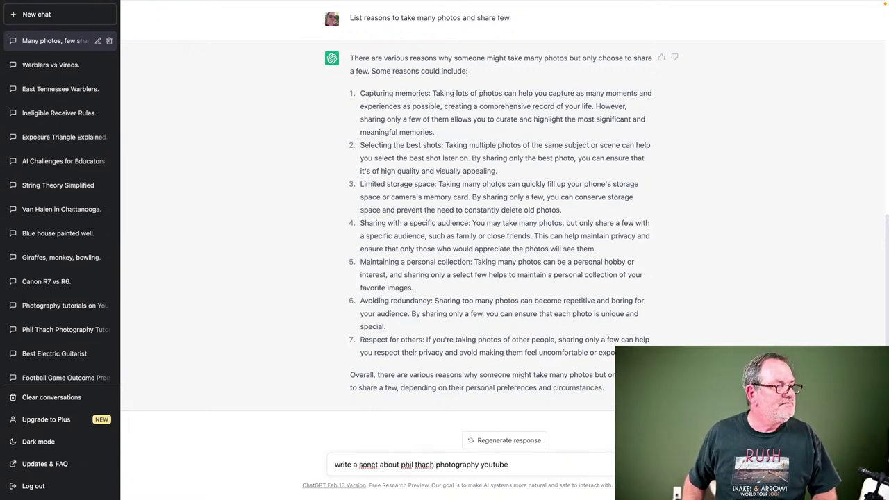
key("Return")
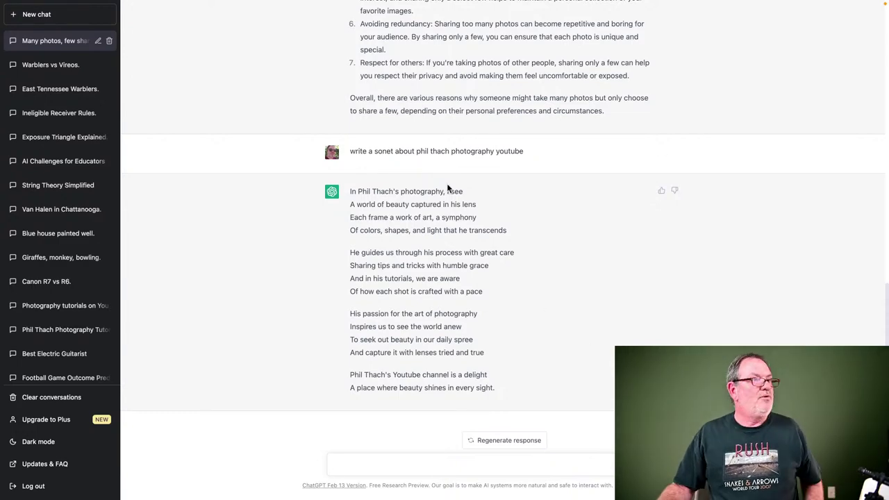
- Take the browser out of full screen, minimize it, and switch to Lightroom Classic in full screen
scroll(496, 175, "up", 5)
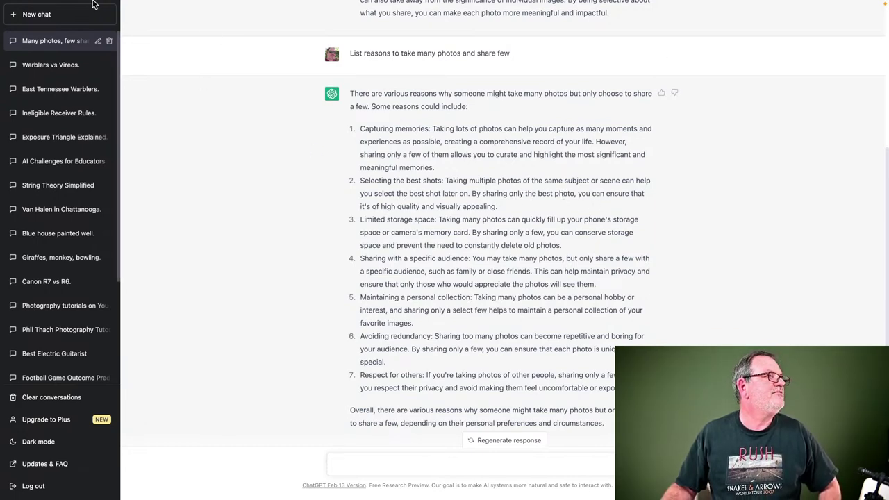
mouse_move(86, 4)
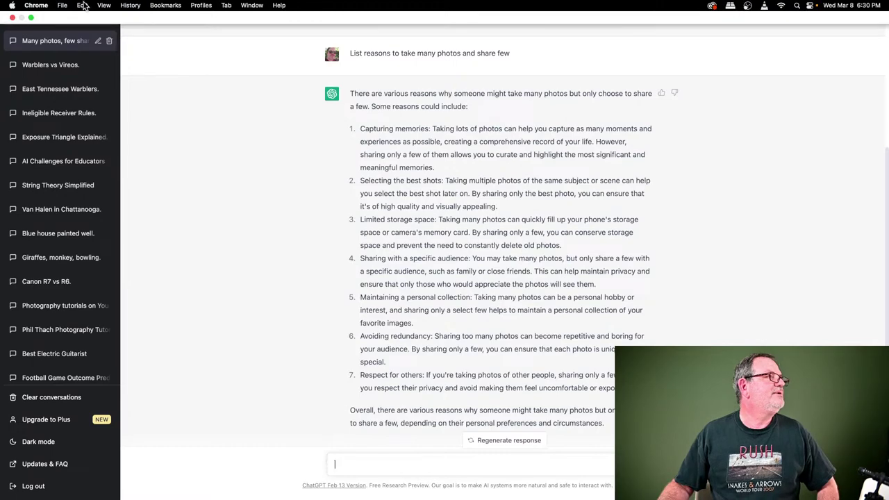
left_click(31, 19)
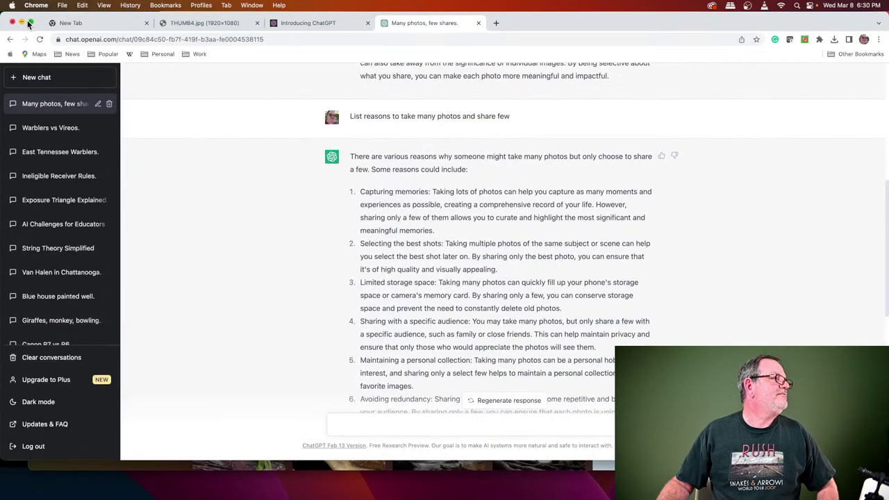
left_click(23, 22)
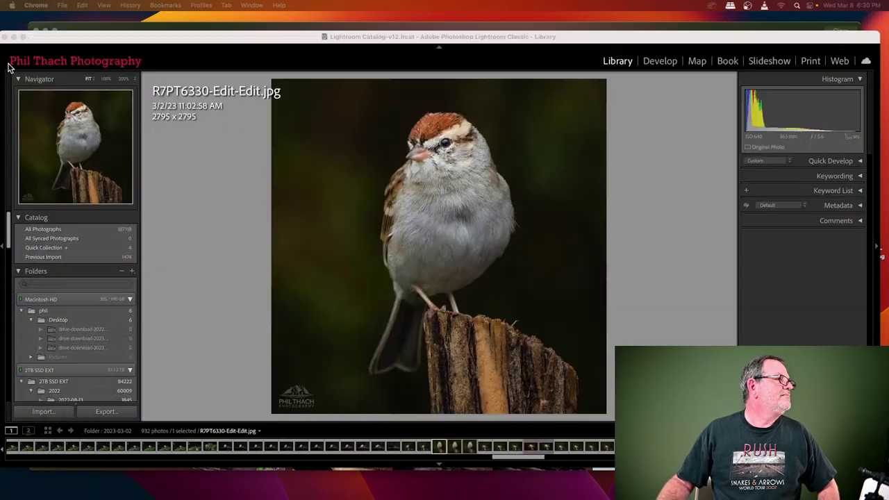
left_click(9, 71)
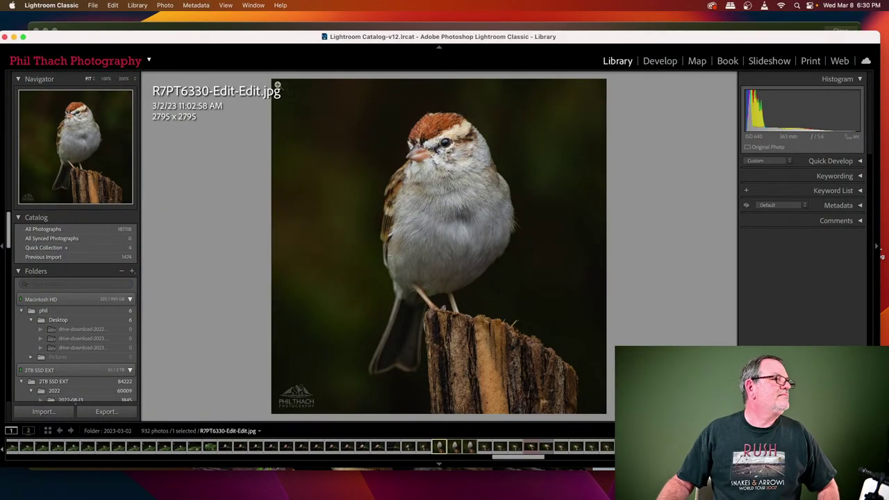
left_click(23, 37)
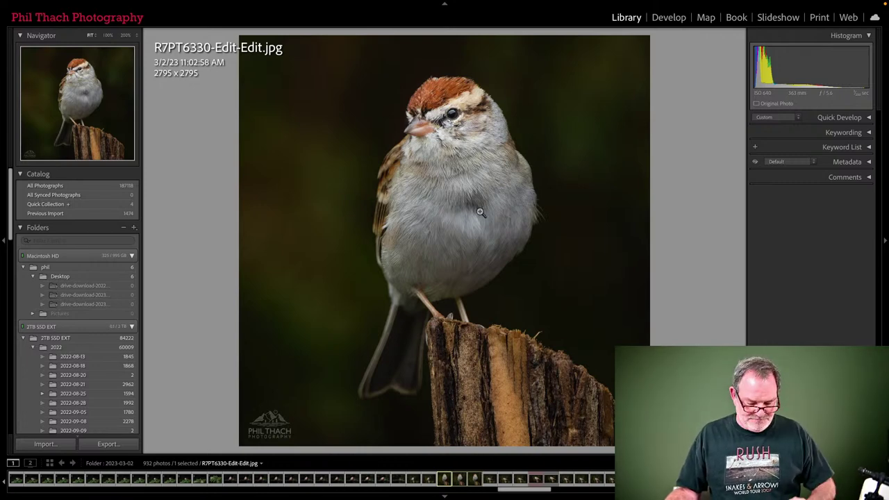
- Show the 2023-03-02 folder as a thumbnail grid and look through it to the end and back to the first photo
key("g")
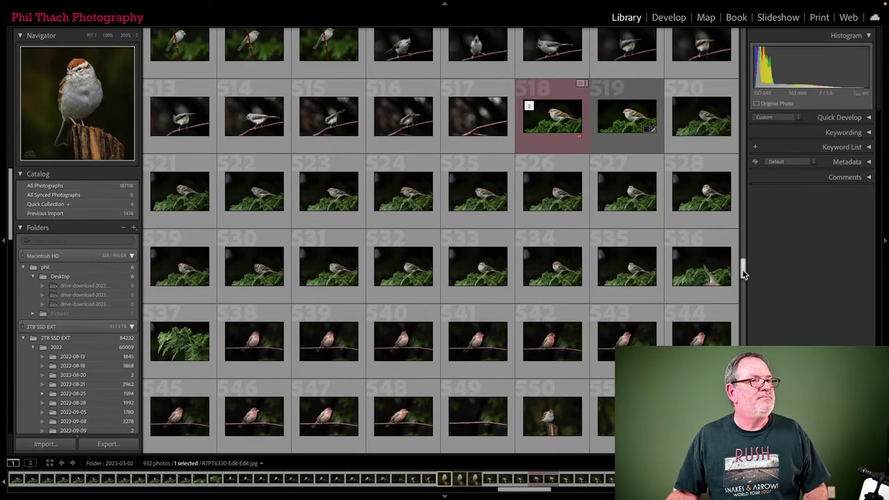
left_click_drag(744, 271, 733, 444)
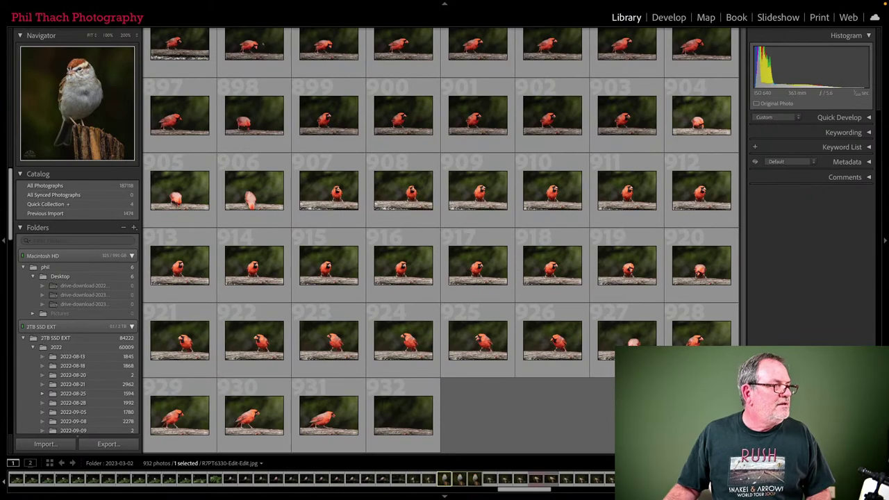
left_click_drag(741, 445, 743, 316)
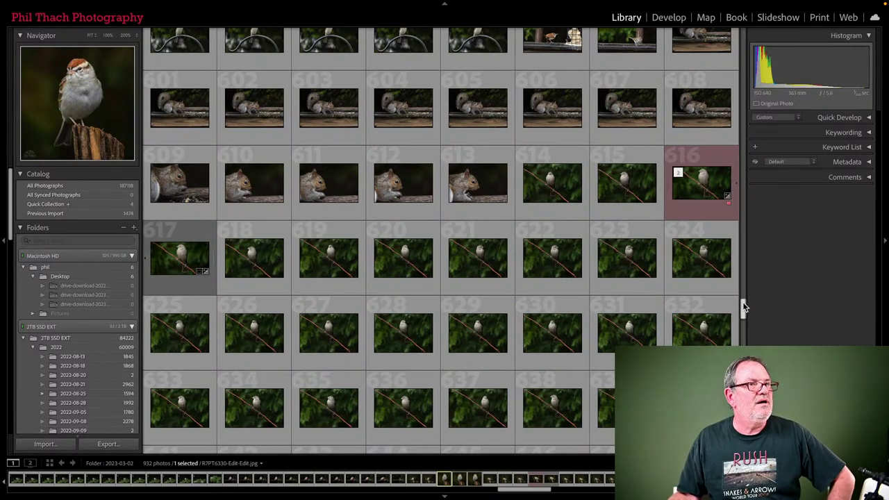
left_click_drag(743, 307, 755, 36)
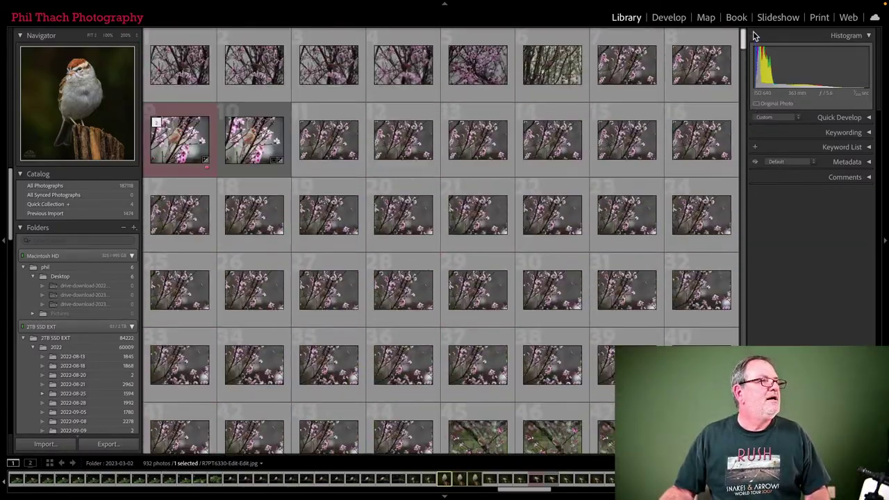
- Open the folder's first photo, R7PT5779.CR3, at full view, inspect the cardinal up close, and step through the frames to R7PT5784.CR3
double_click(179, 63)
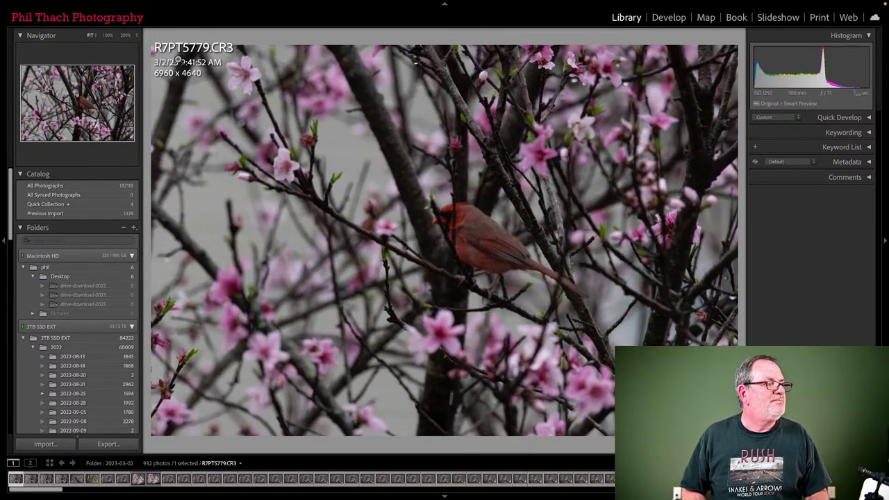
left_click(455, 219)
left_click(472, 236)
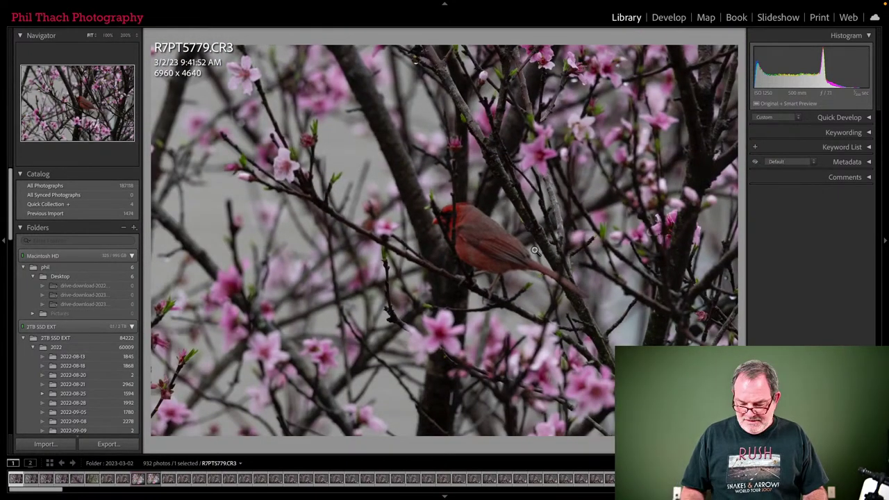
key("Right")
key("Right")
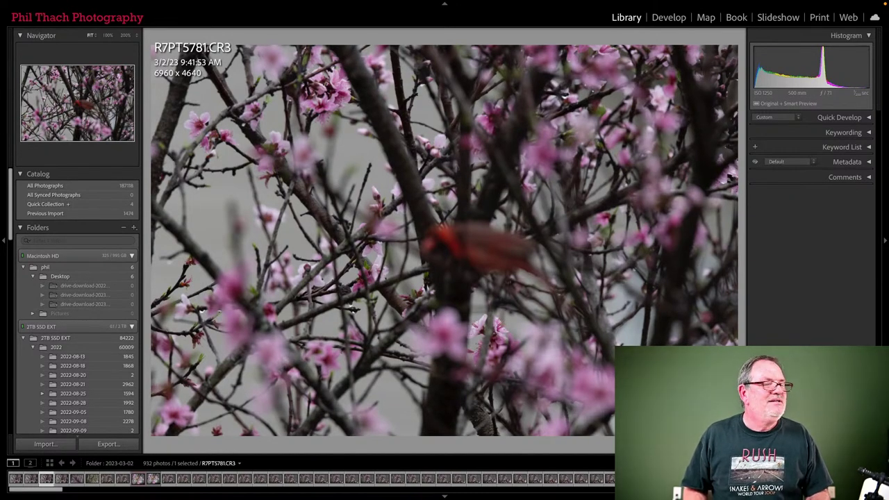
key("Right")
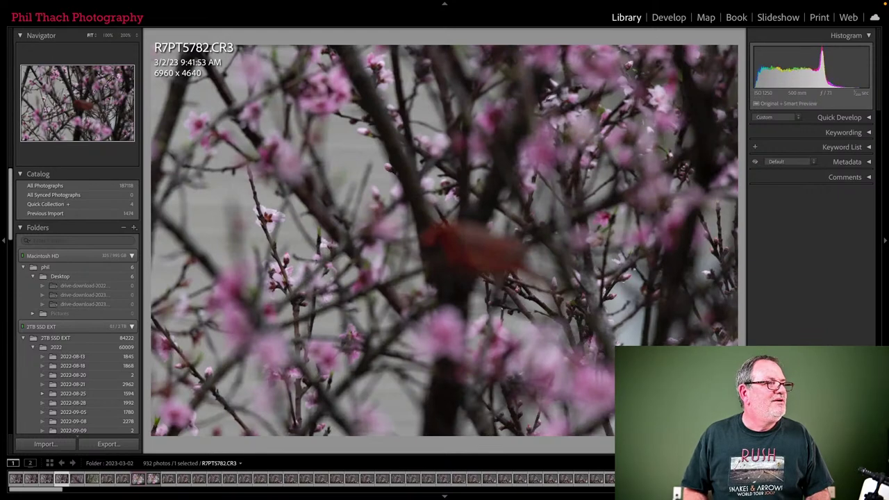
key("Right")
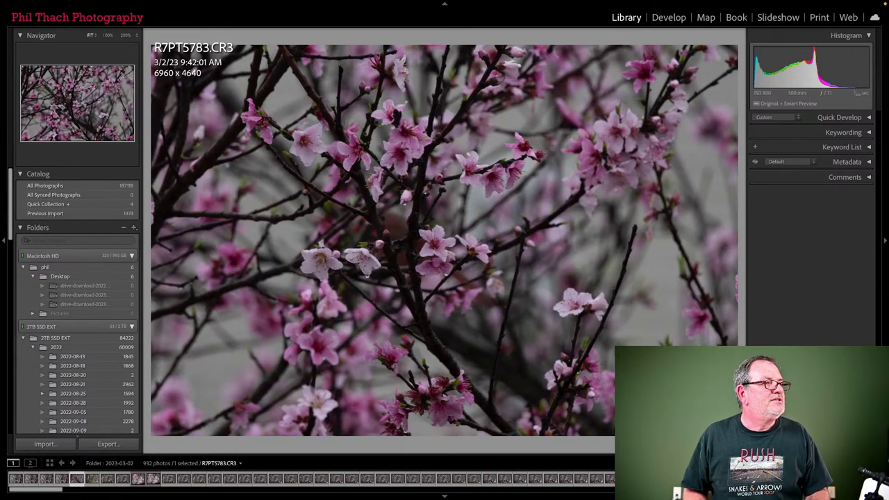
key("Right")
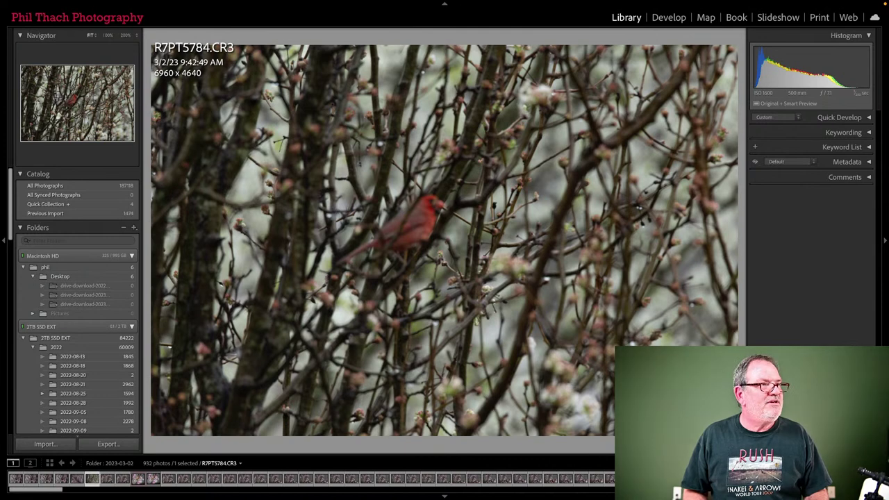
- Step through the female cardinal frames from R7PT5785.CR3 to R7PT5788.CR3, viewing the edited R7PT5787-Edit.tif between them
key("Right")
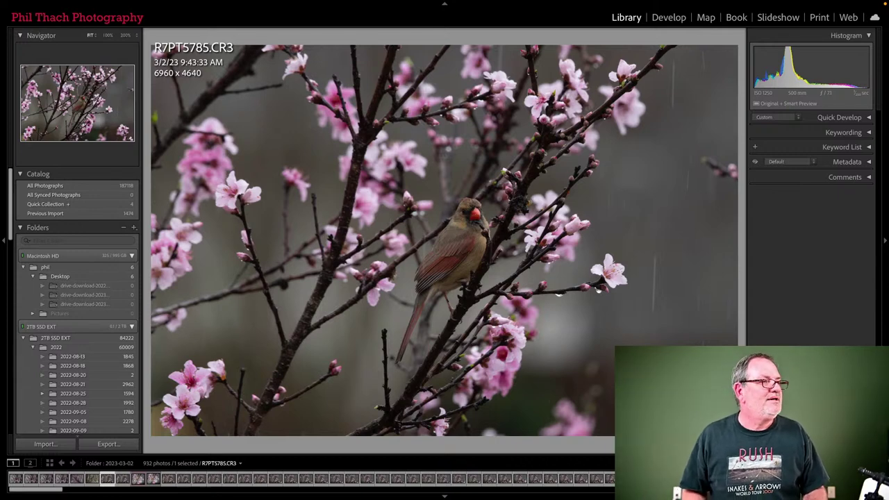
key("Right")
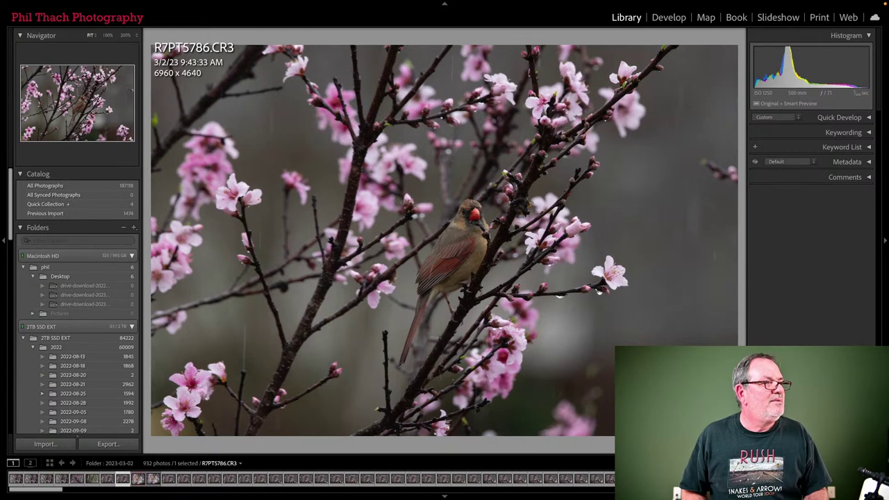
key("Right")
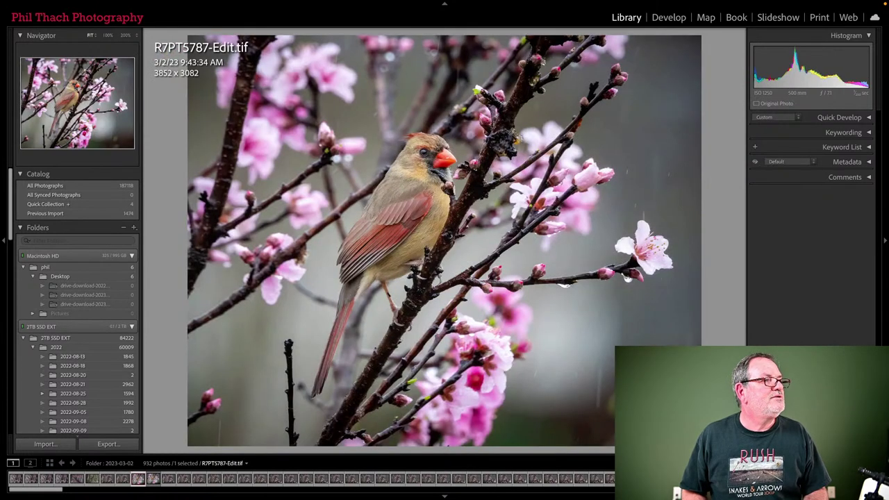
key("Right")
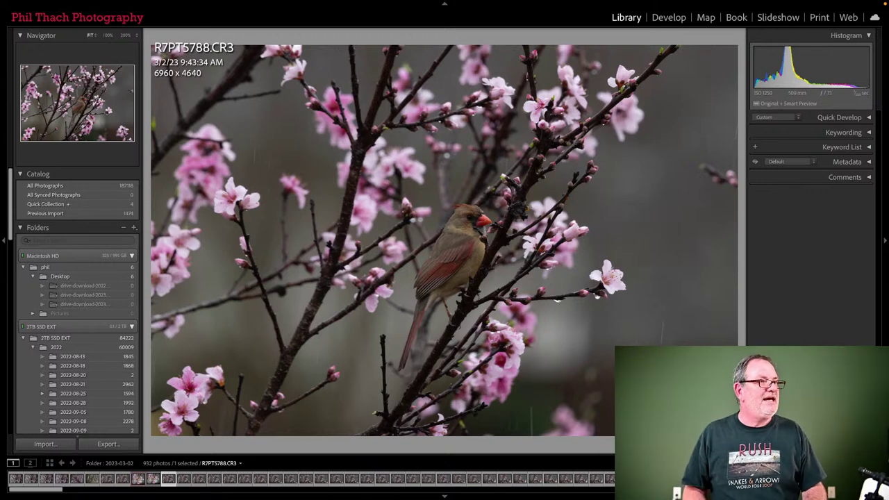
- Run quickly through the following near-identical female cardinal frames, past R7PT5812.CR3 up to R7PT5827.CR3
key("Right")
key("Right")
key("Right")
key("Right")
key("Right")
key("Right")
key("Right")
key("Right")
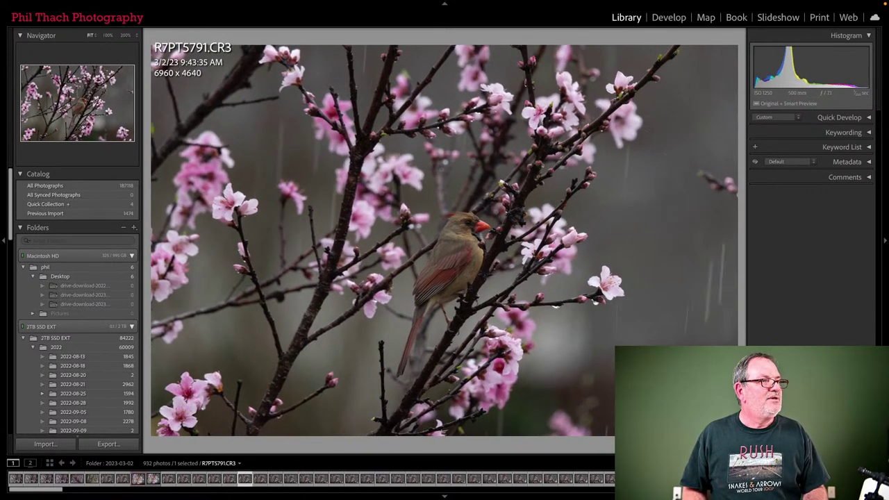
key("Right")
key("Right")
key("Right")
key("Right")
key("Right")
key("Right")
key("Right")
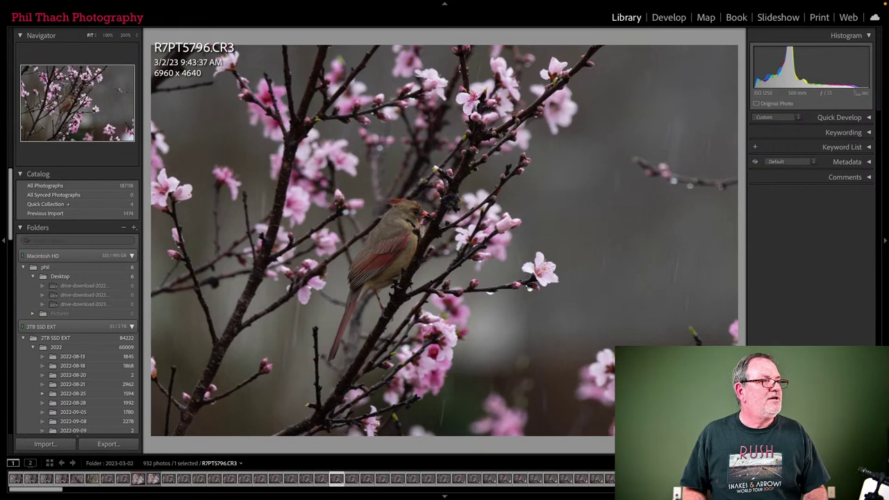
key("Right")
key("Right")
key("Right")
key("Right")
key("Right")
key("Right")
key("Right")
key("Right")
key("Right")
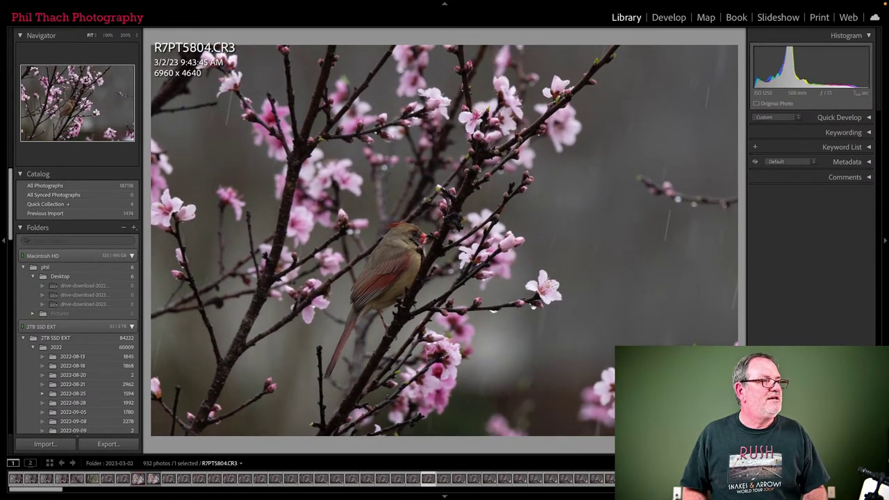
key("Right")
key("Right")
key("Right")
key("Right")
key("Right")
key("Right")
key("Right")
key("Right")
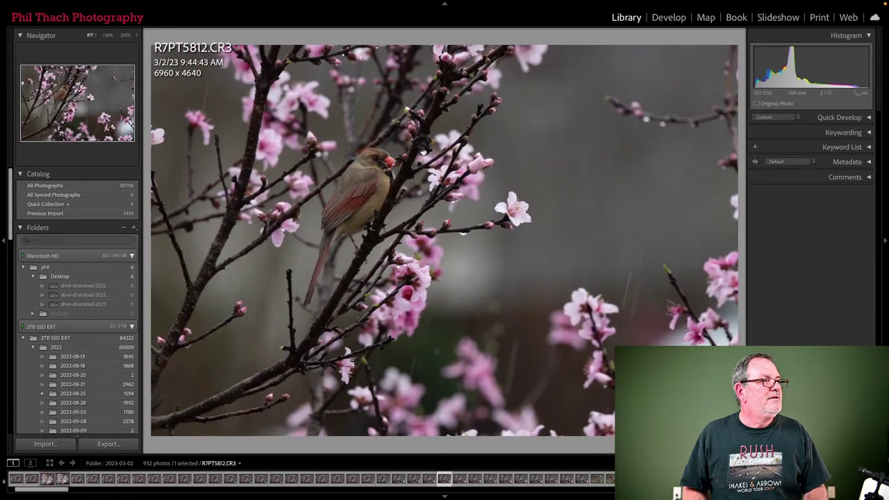
key("Right")
key("Right")
key("Right")
key("Right")
key("Right")
key("Right")
key("Right")
key("Right")
key("Right")
key("Right")
key("Right")
key("Right")
key("Right")
key("Right")
key("Right")
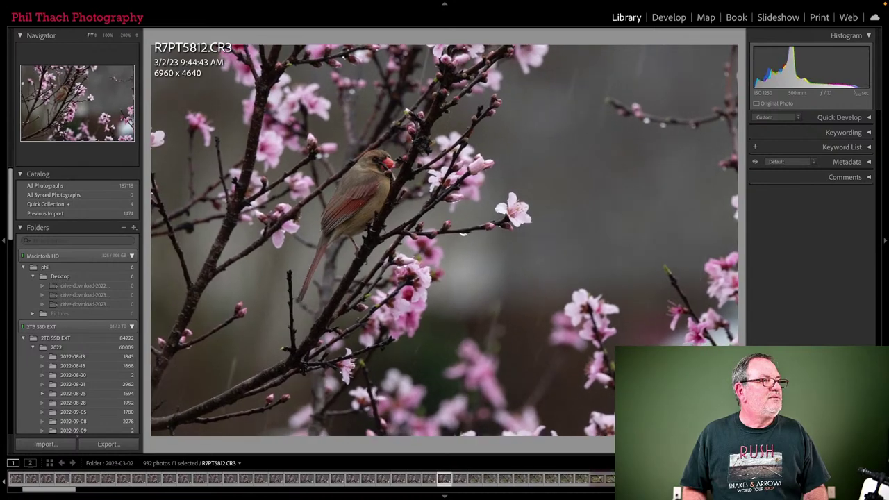
- Glance at the thumbnail grid, return to full view, and compare R7PT5828.CR3 with R7PT5832-Edit.tif and its raw R7PT5832.CR3
key("g")
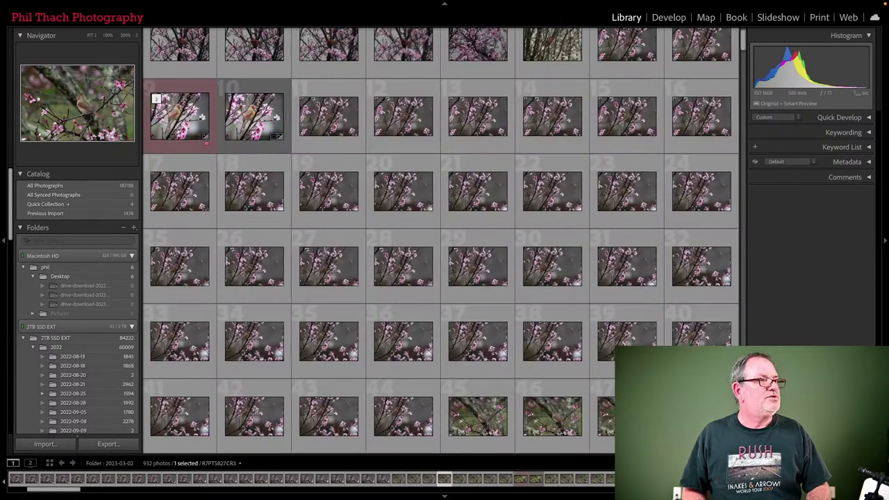
key("e")
key("Right")
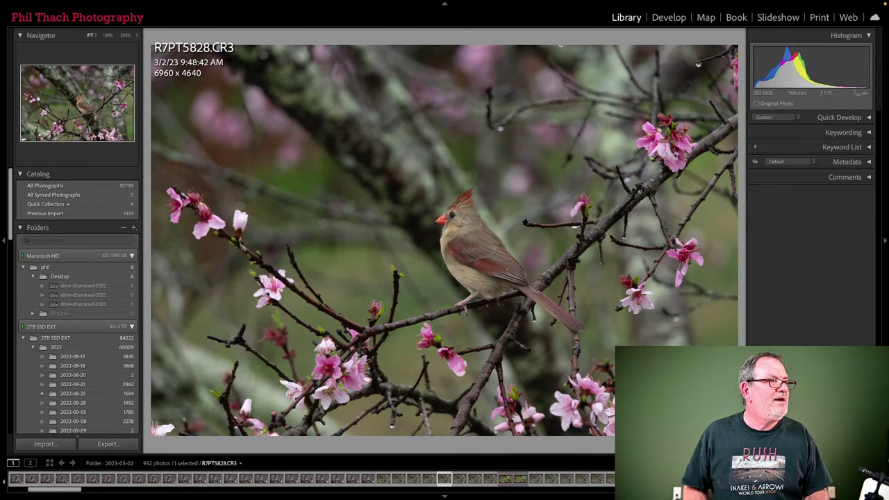
key("Right")
key("Left")
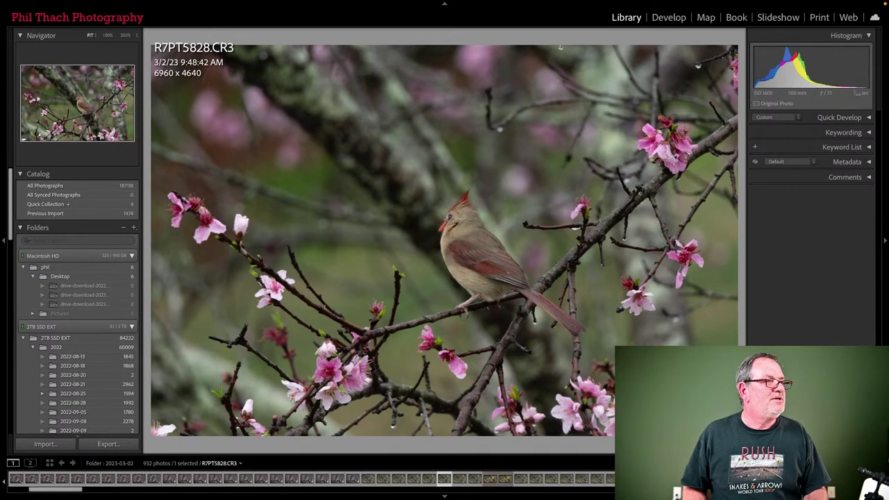
key("Right")
key("Right")
key("Right")
key("Right")
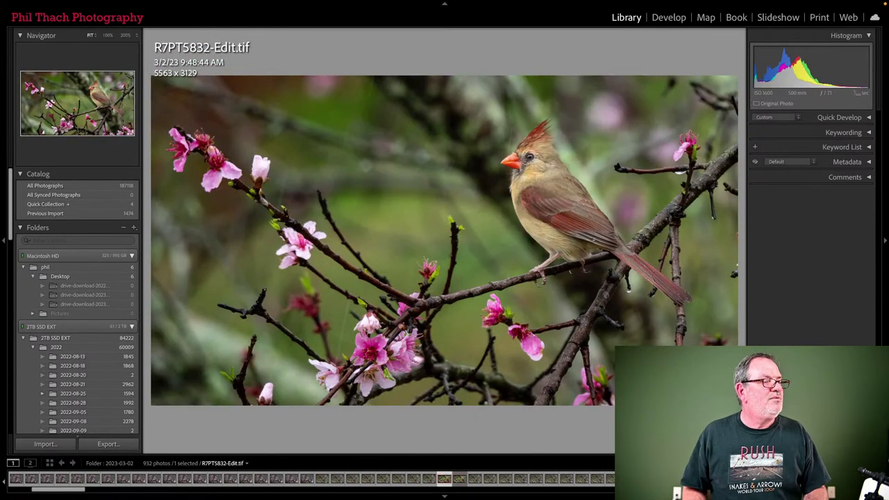
key("Left")
key("Right")
key("Right")
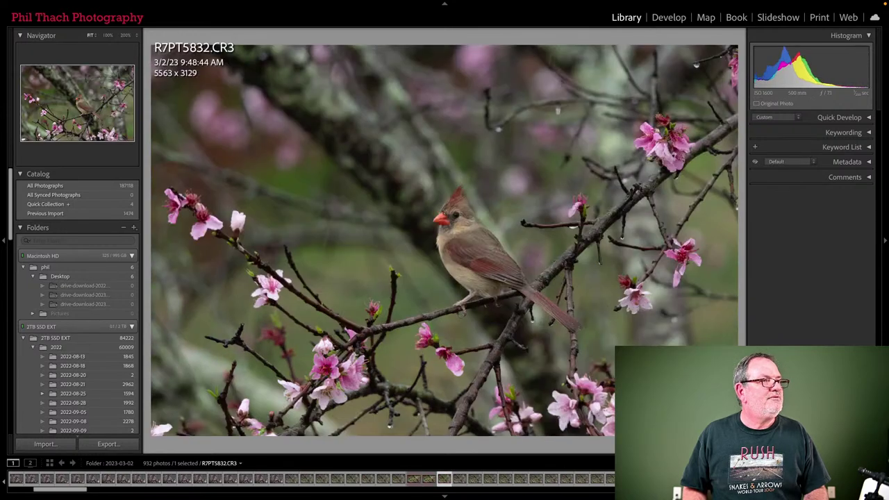
- Continue through the remaining frames of the female cardinal on the branch to the male cardinal in R7PT5849.CR3
key("Right")
key("Right")
key("Right")
key("Right")
key("Right")
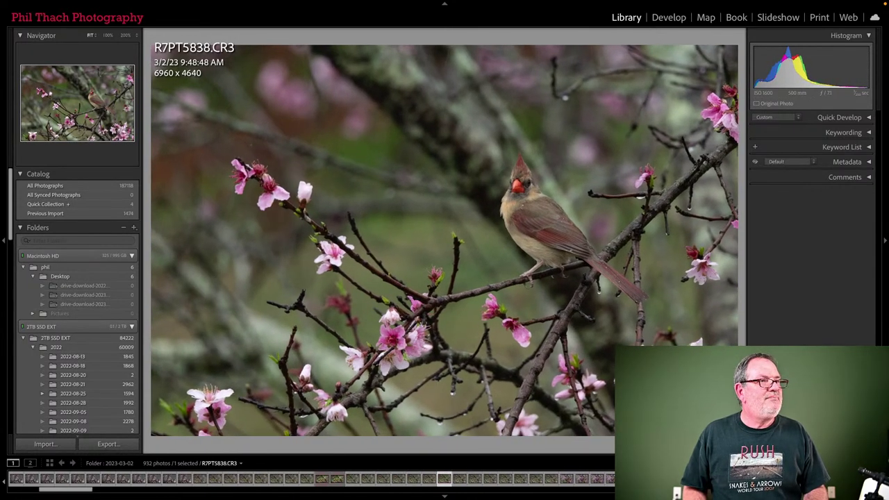
key("Right")
key("Right")
key("Right")
key("Right")
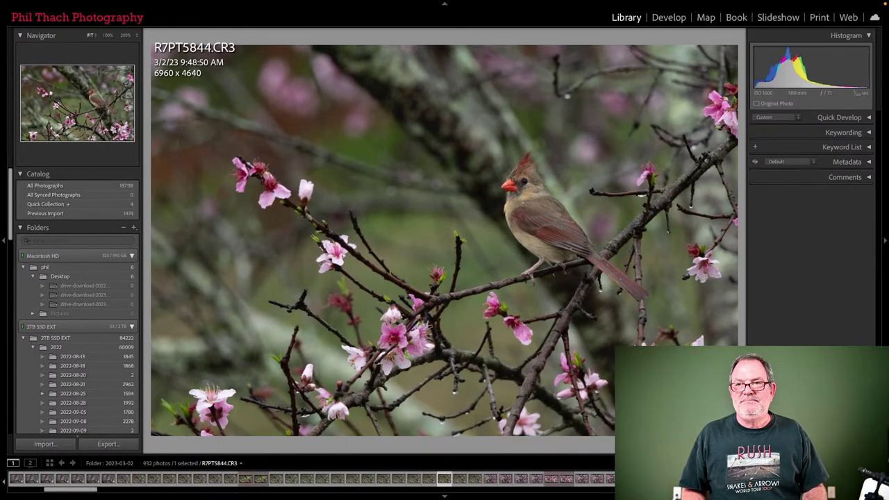
key("Right")
key("Right")
key("Right")
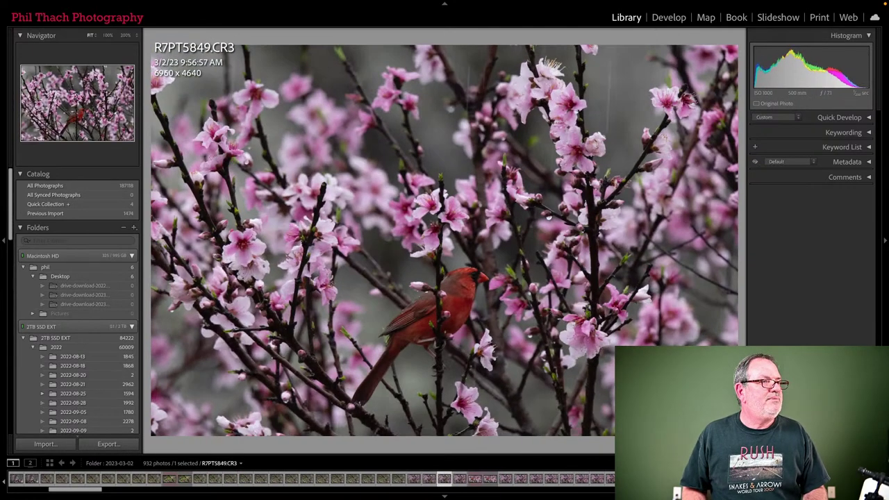
- Step through the male cardinal frames past R7PT5851.CR3 to R7PT5855.CR3 and return to the thumbnail grid
key("Right")
key("Right")
key("Right")
key("Right")
key("Right")
key("Right")
key("Right")
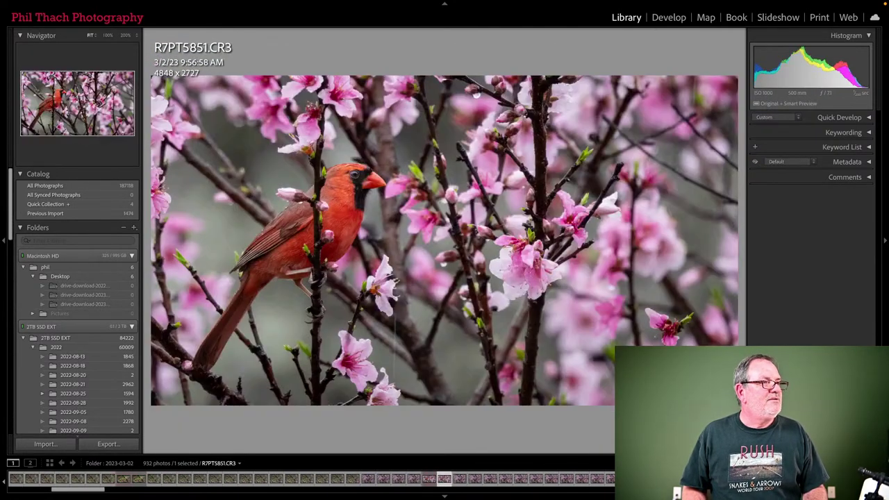
key("Right")
key("Right")
key("Right")
key("Right")
key("Right")
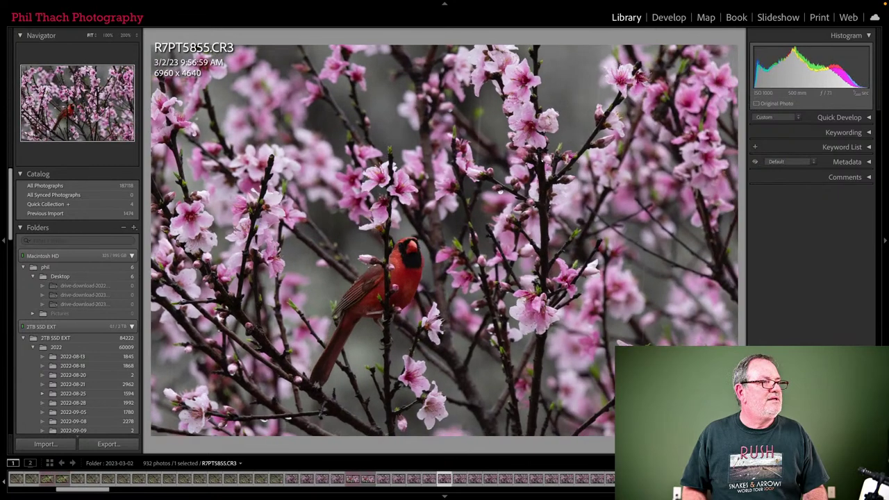
key("g")
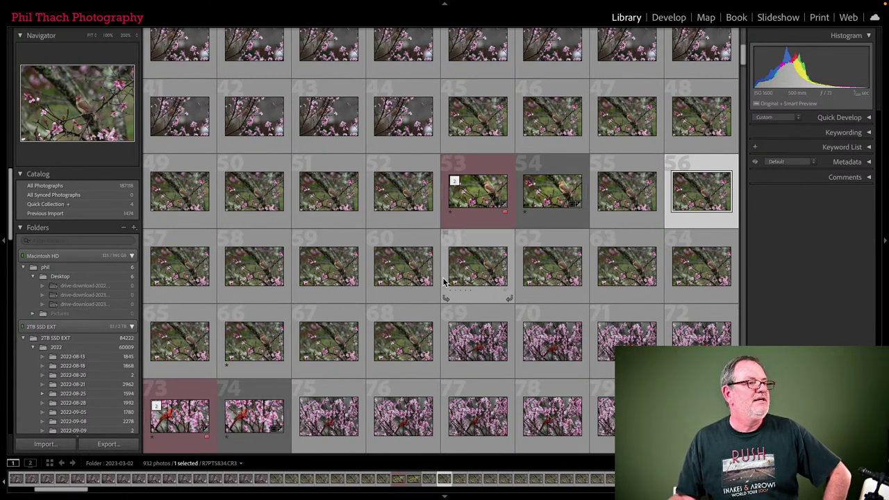
- Take Lightroom Classic out of full screen, switch to VERO, and look over the photos posted on the profile
left_click(26, 19)
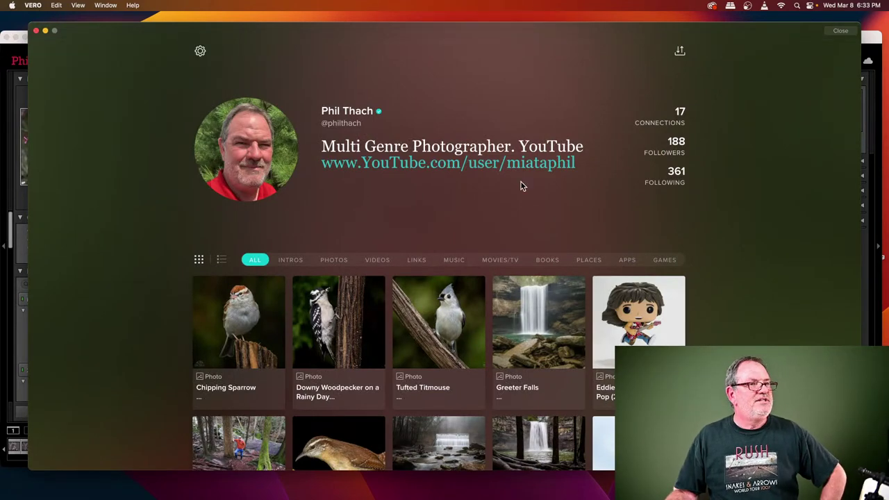
scroll(804, 230, "down", 5)
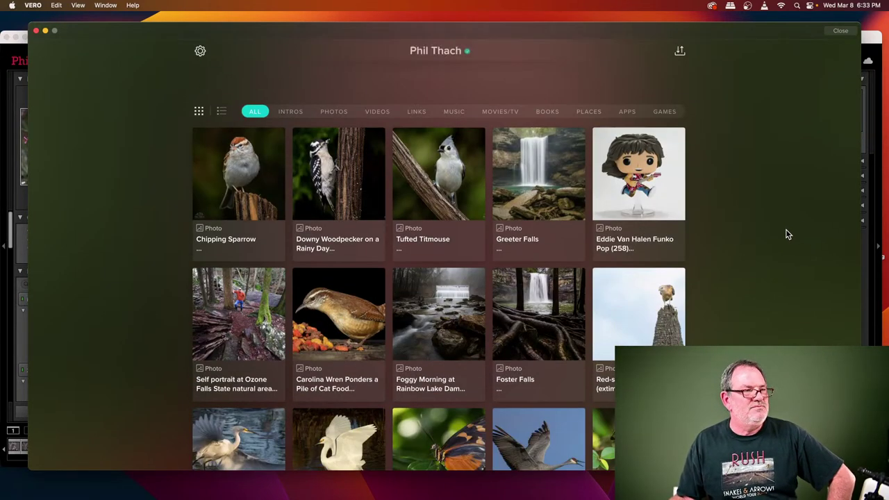
scroll(782, 238, "up", 8)
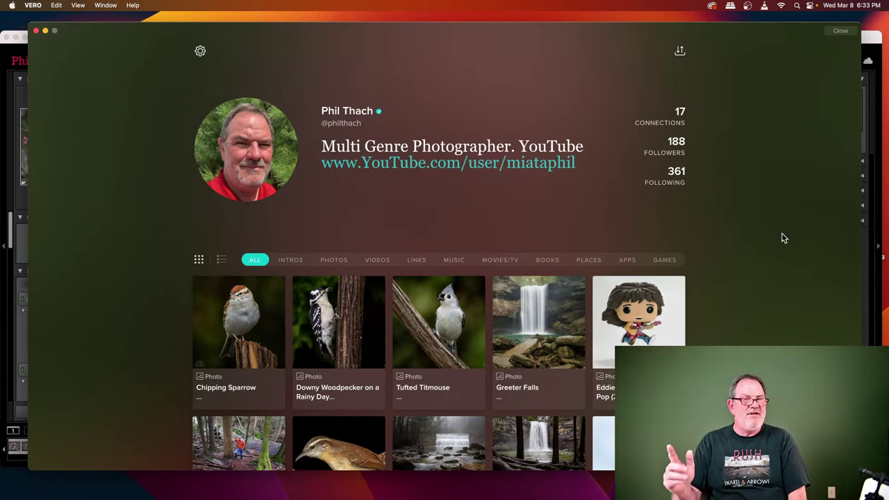
- Open the Chipping Sparrow post, view its photo enlarged, read the gear and settings, and enlarge the photo again
left_click(252, 309)
left_click(322, 214)
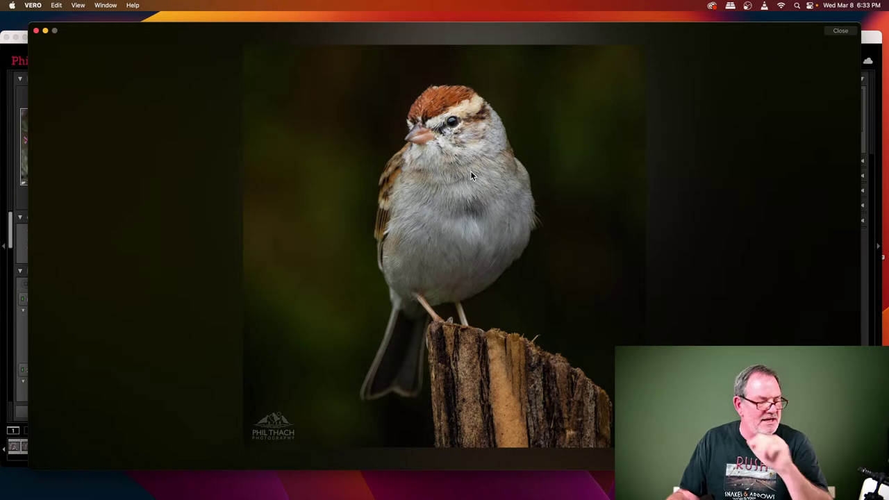
left_click(494, 179)
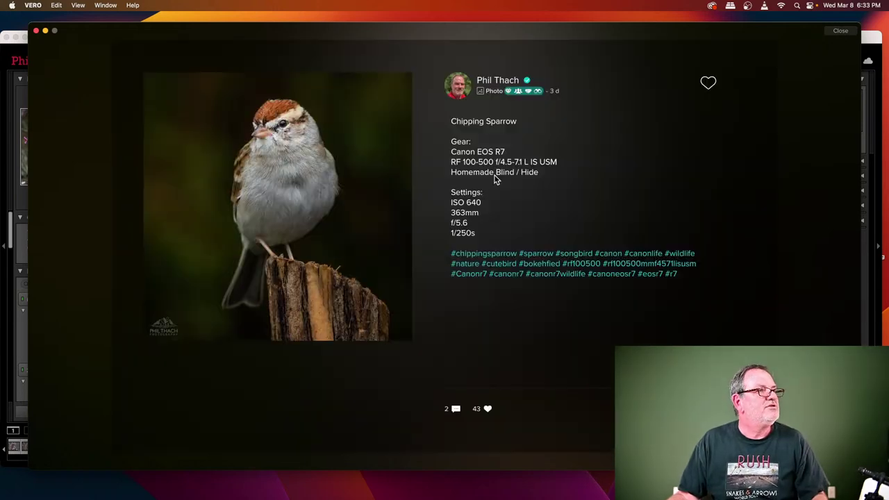
left_click(291, 169)
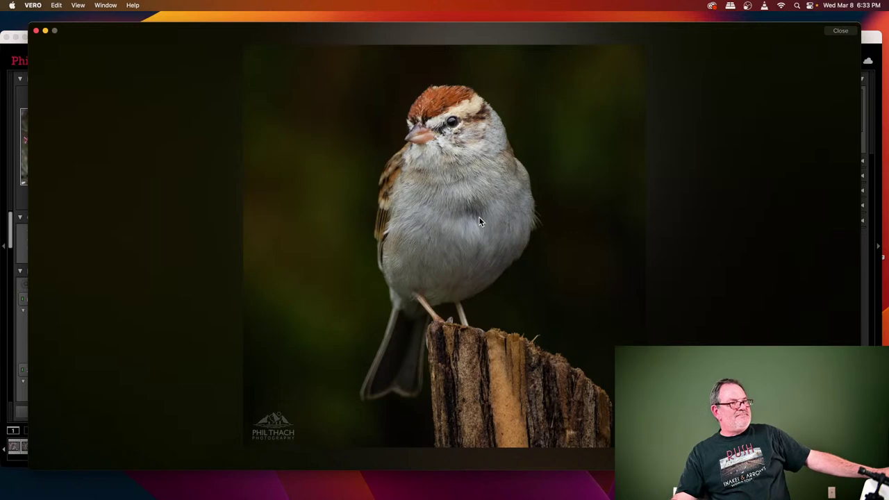
- Minimize VERO and look through the 2023-03-02 grid in Lightroom Classic down to the chipping sparrow shots around photo 552
left_click(45, 32)
scroll(574, 279, "down", 2)
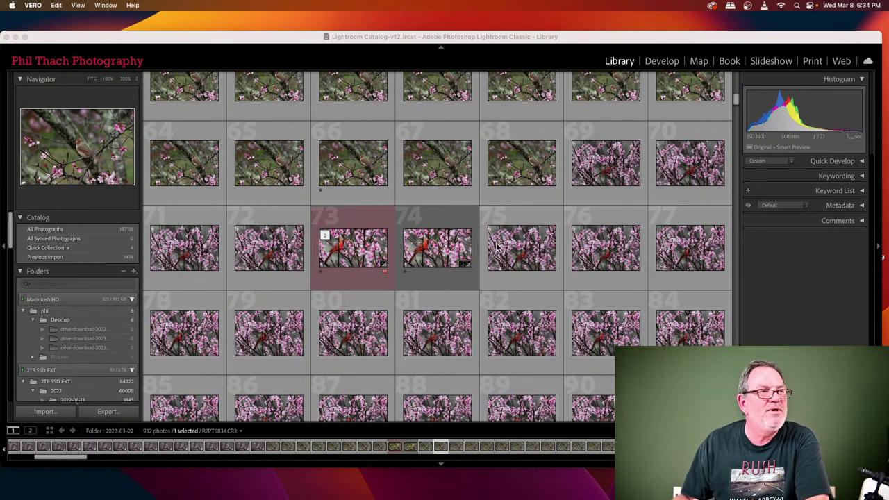
scroll(486, 224, "down", 2)
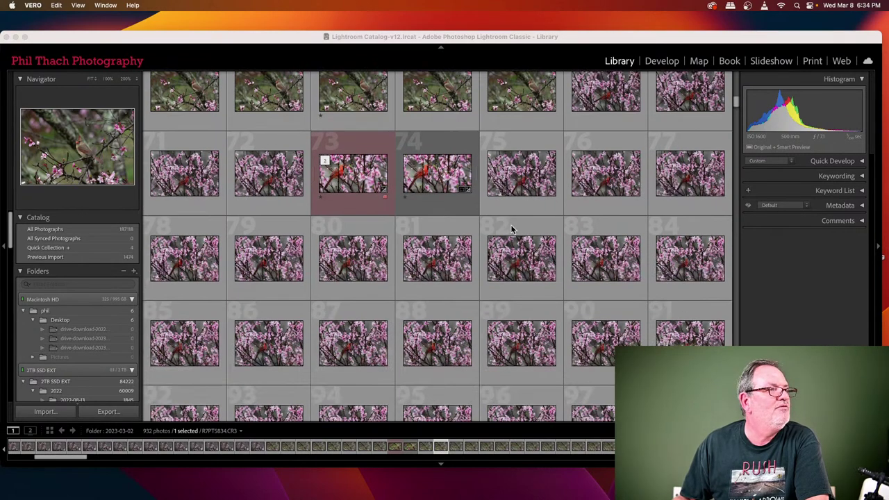
scroll(512, 229, "down", 9)
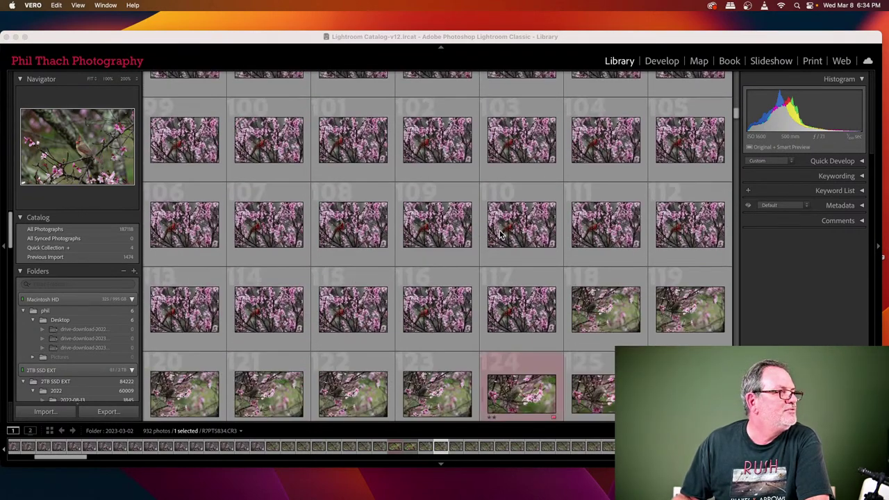
scroll(501, 235, "down", 4)
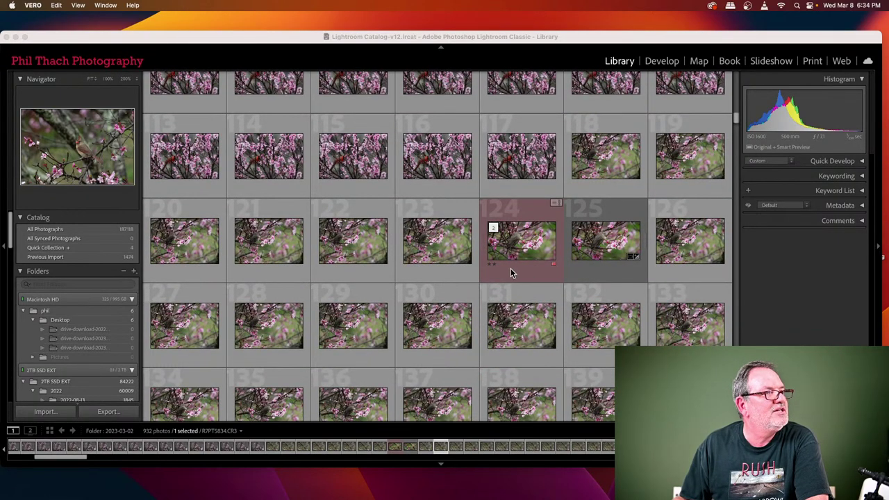
scroll(509, 268, "down", 5)
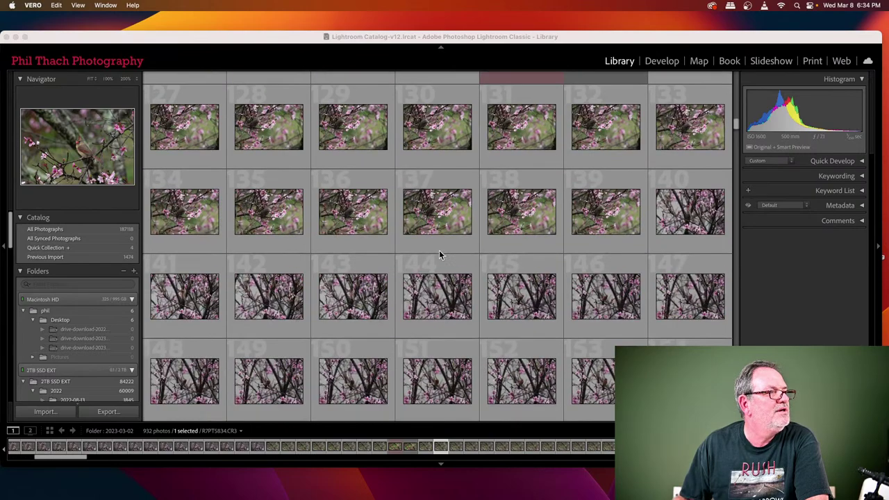
scroll(440, 255, "down", 6)
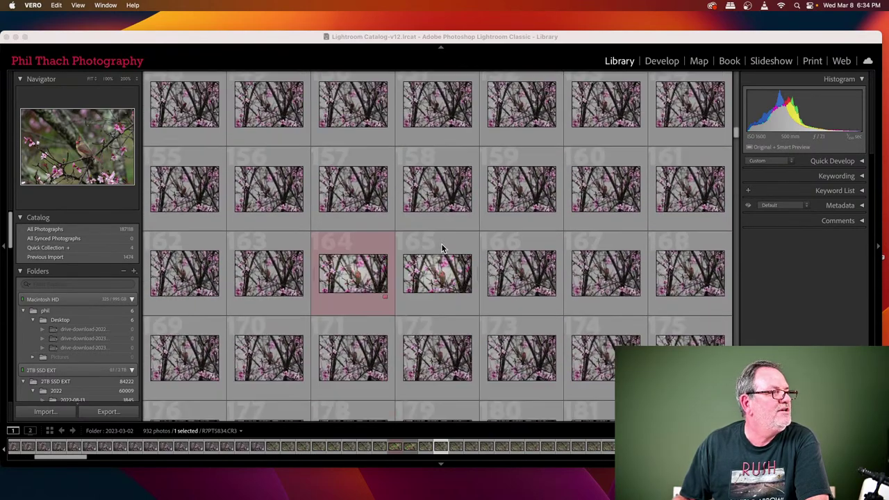
scroll(441, 242, "down", 7)
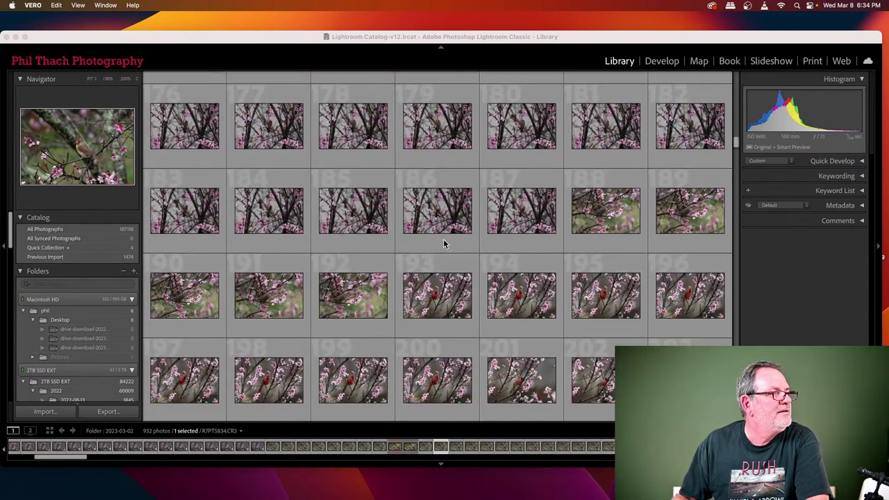
scroll(443, 243, "down", 1)
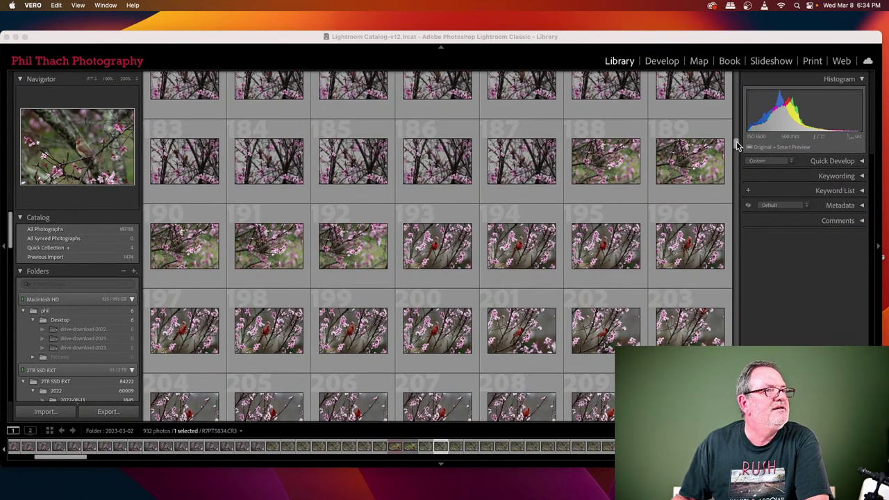
left_click_drag(738, 145, 732, 275)
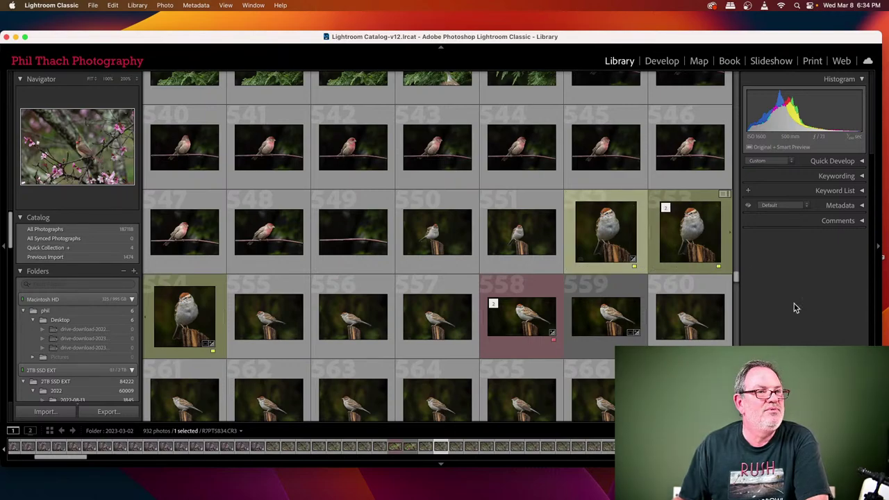
- Find male cardinal frame 242 in the grid, open it enlarged, and check the bird up close
left_click_drag(737, 278, 726, 164)
left_click(432, 203)
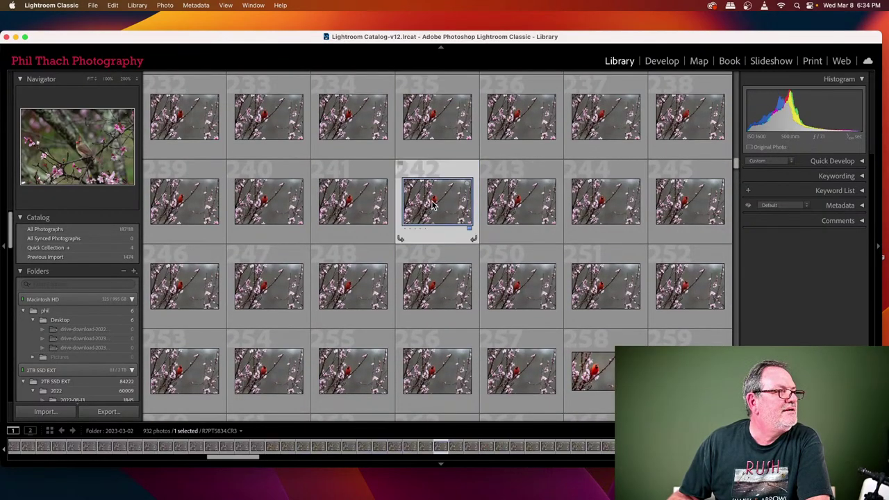
double_click(432, 206)
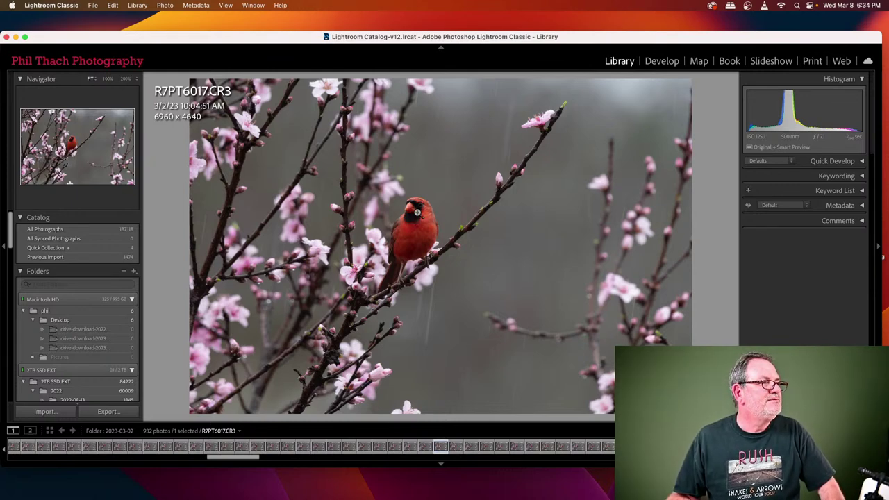
left_click(416, 213)
left_click(420, 221)
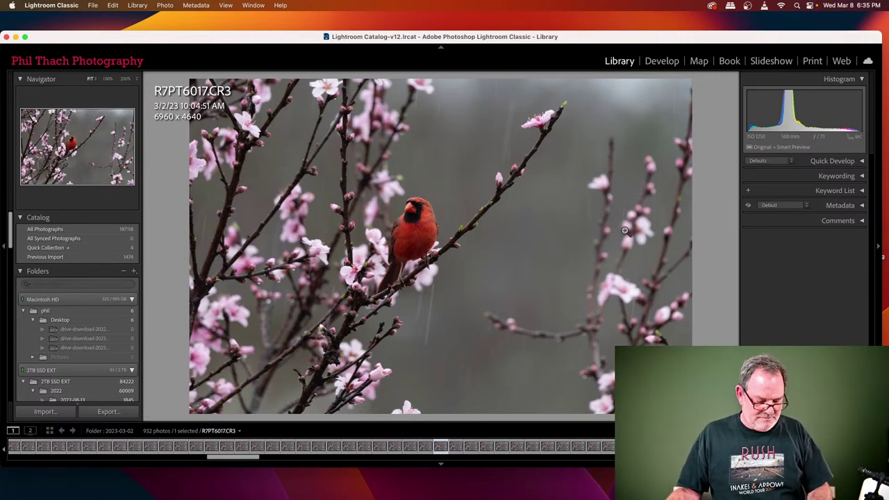
- Crop R7PT6017.CR3 in Develop to a 16 x 9 aspect of about 4436 x 2495 pixels, with the cardinal near the right third
key("d")
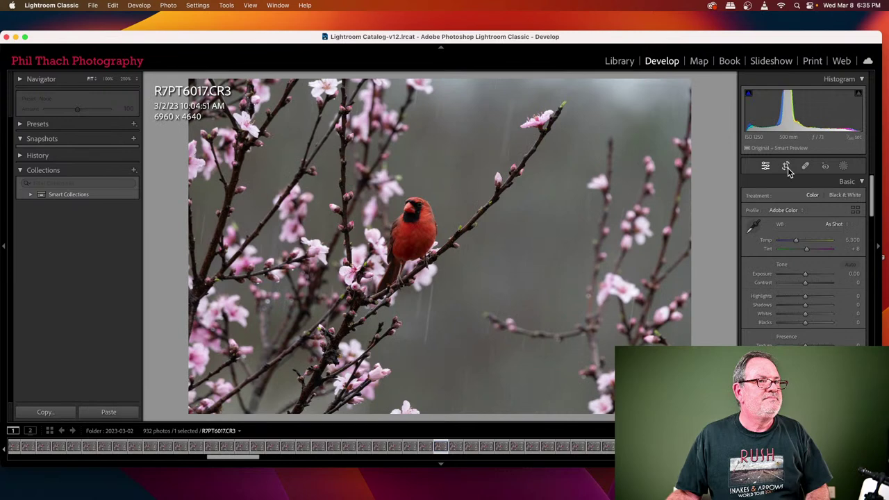
left_click(787, 167)
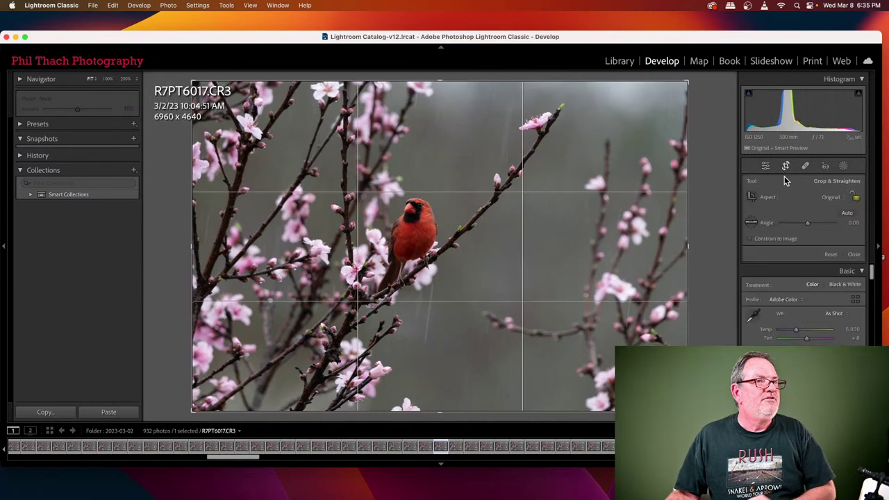
left_click(846, 200)
left_click(834, 290)
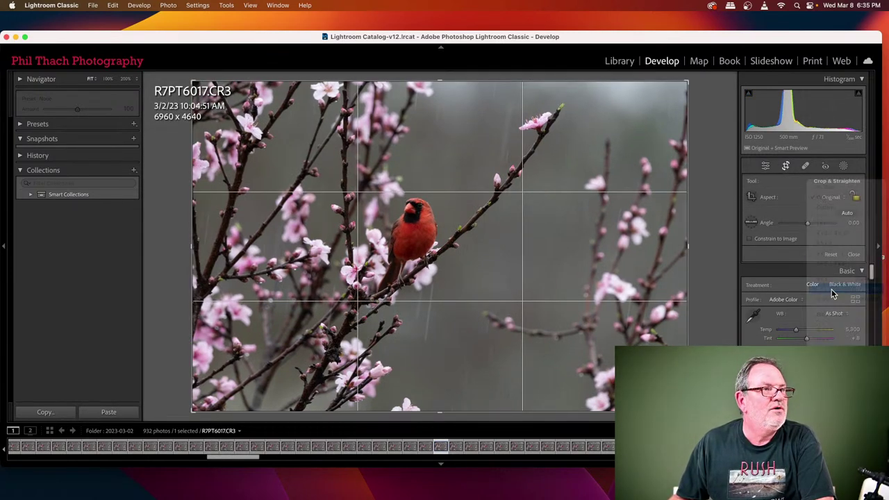
left_click_drag(689, 247, 605, 240)
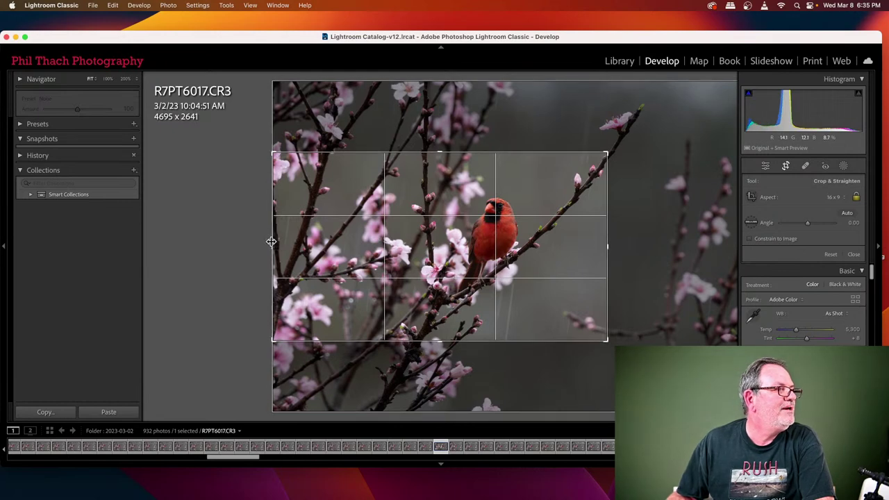
left_click_drag(271, 242, 296, 246)
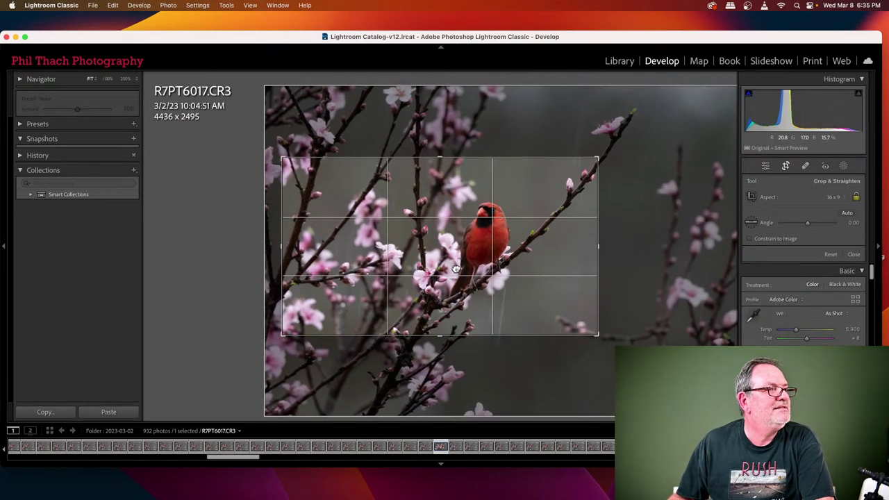
left_click_drag(455, 268, 457, 265)
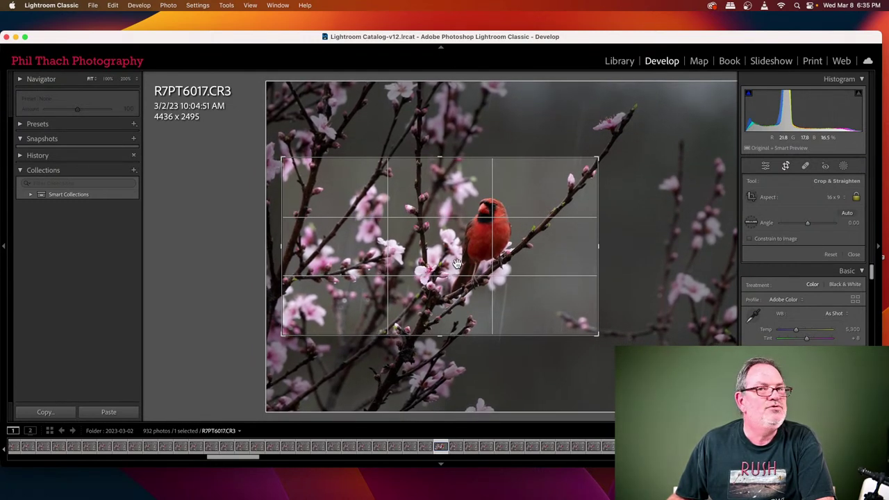
key("Return")
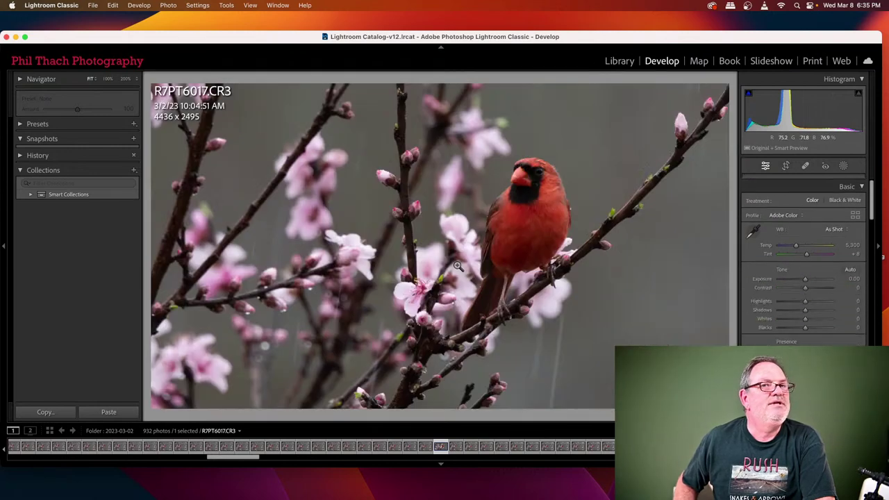
- Show Lightroom full screen, apply Auto tone to the cropped cardinal photo, and raise its Exposure to +0.95
left_click(25, 36)
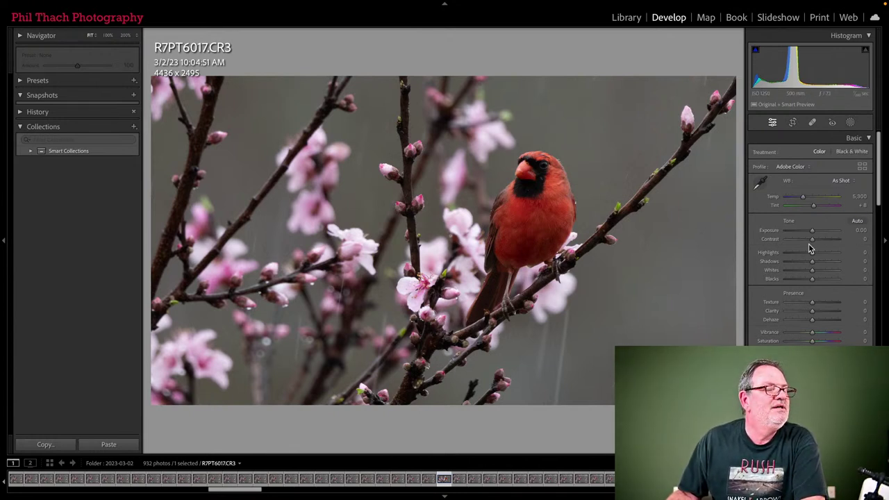
left_click(857, 221)
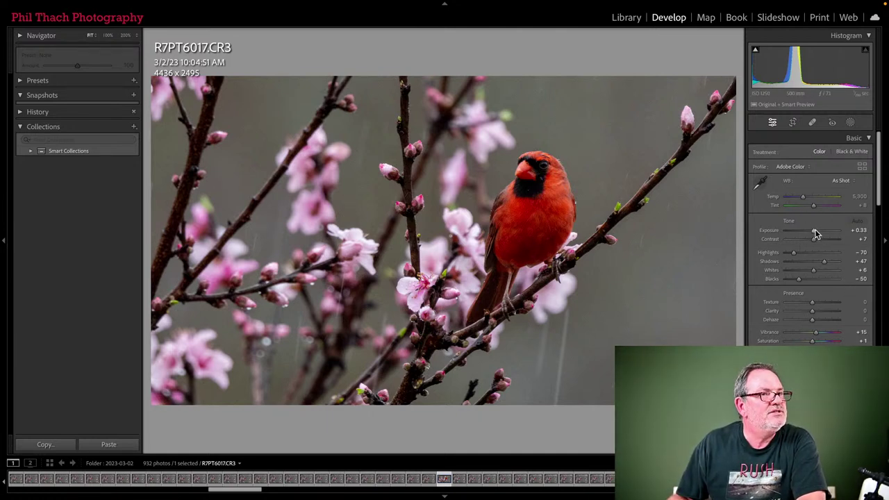
left_click_drag(815, 232, 815, 232)
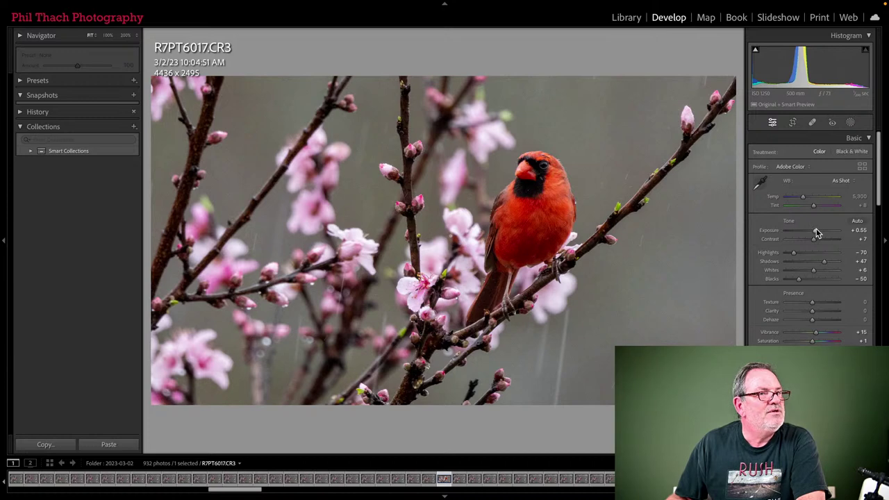
left_click_drag(816, 229, 818, 231)
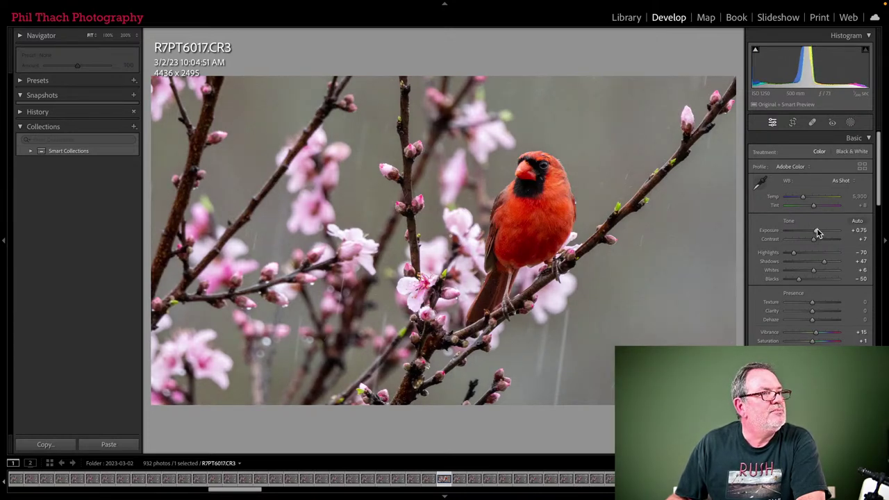
left_click_drag(817, 231, 820, 233)
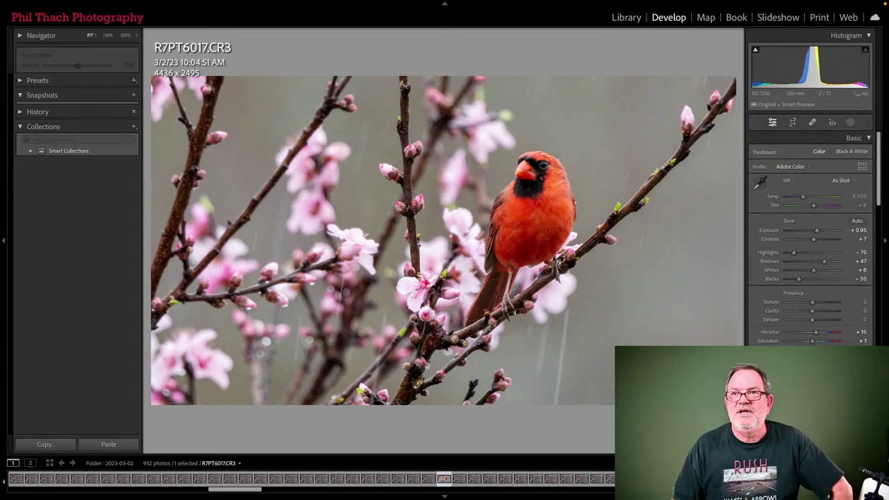
- Add a small radial gradient mask around the cardinal's head, invert it, and set its Exposure to -0.69
left_click(852, 123)
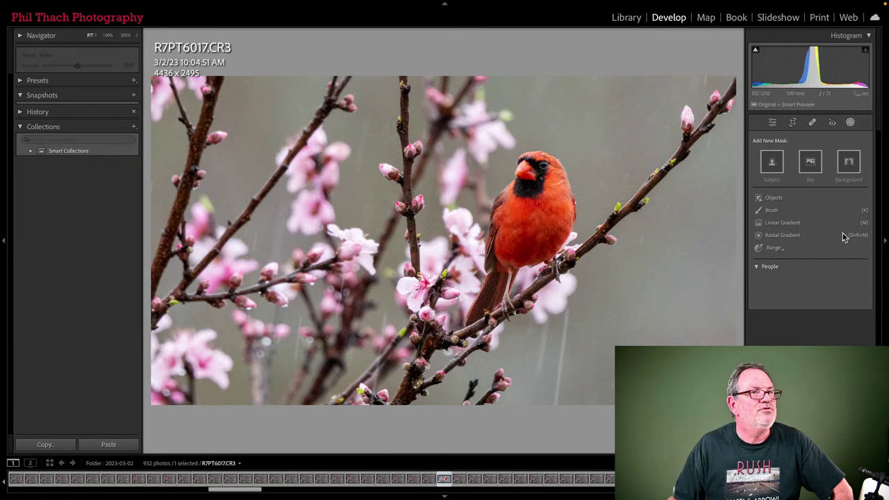
left_click(775, 236)
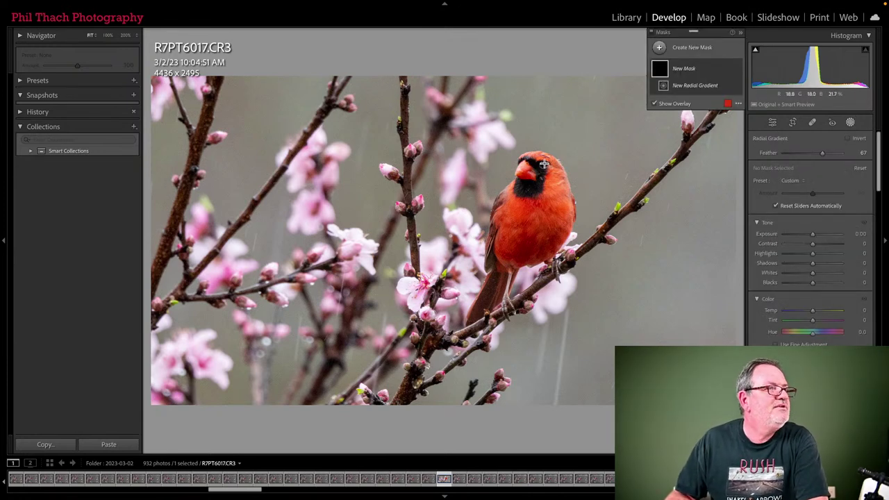
mouse_move(544, 164)
left_mouse_down()
mouse_move(567, 176)
mouse_move(541, 166)
left_mouse_up()
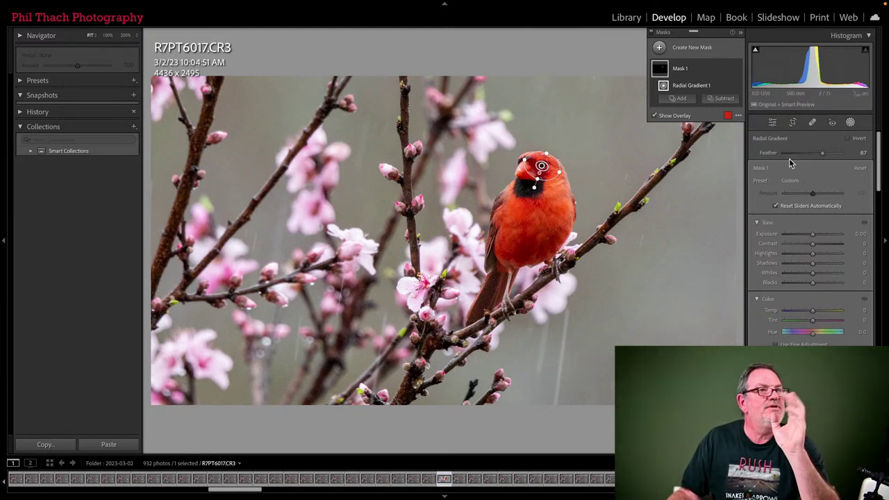
left_click(847, 139)
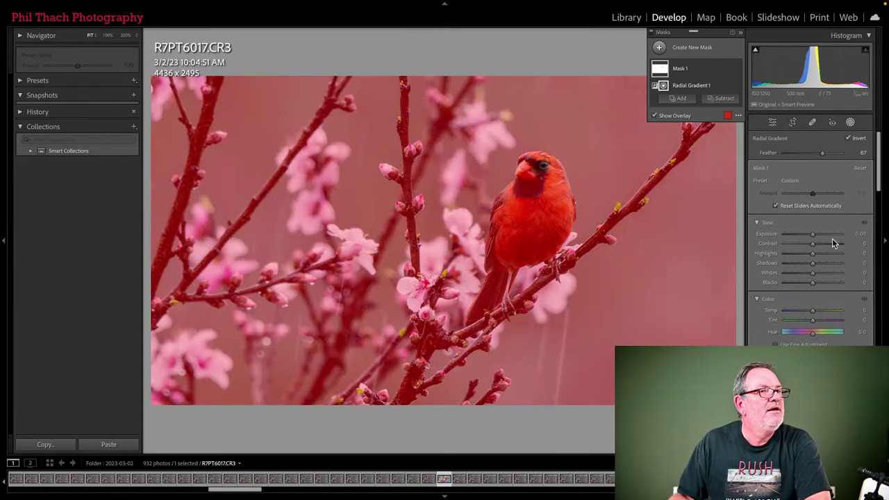
left_click_drag(814, 237, 809, 233)
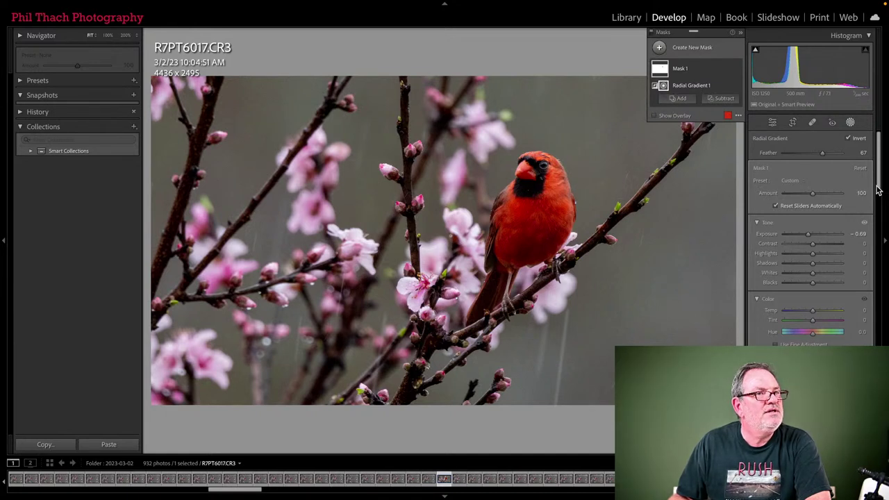
- Raise the overall Basic Exposure of the cardinal photo to +1.45
scroll(880, 197, "down", 1)
left_click_drag(879, 197, 881, 241)
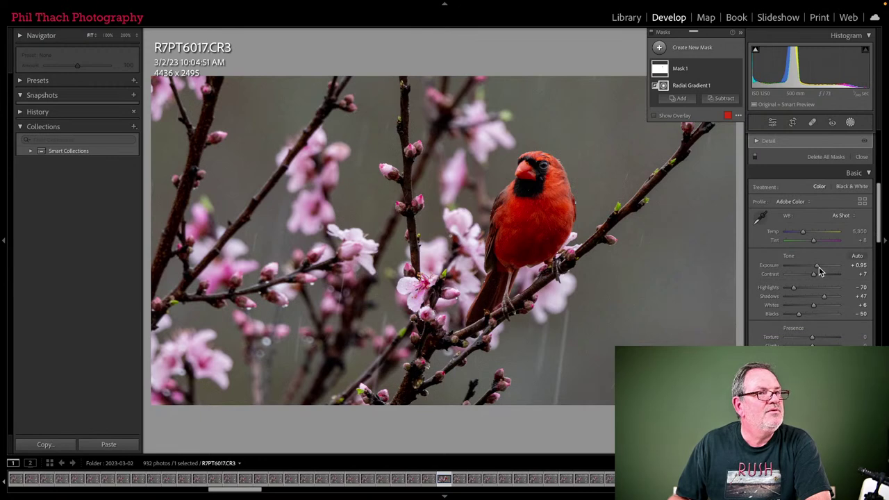
left_click_drag(818, 266, 819, 264)
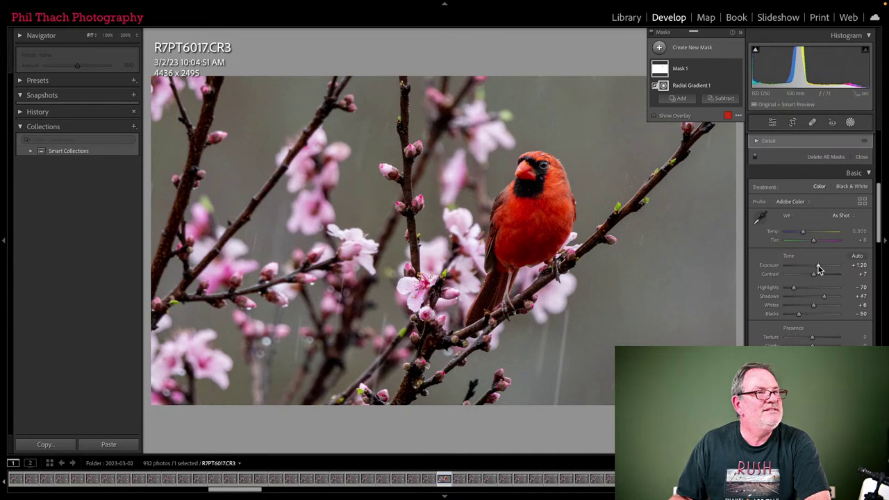
left_click_drag(818, 264, 819, 265)
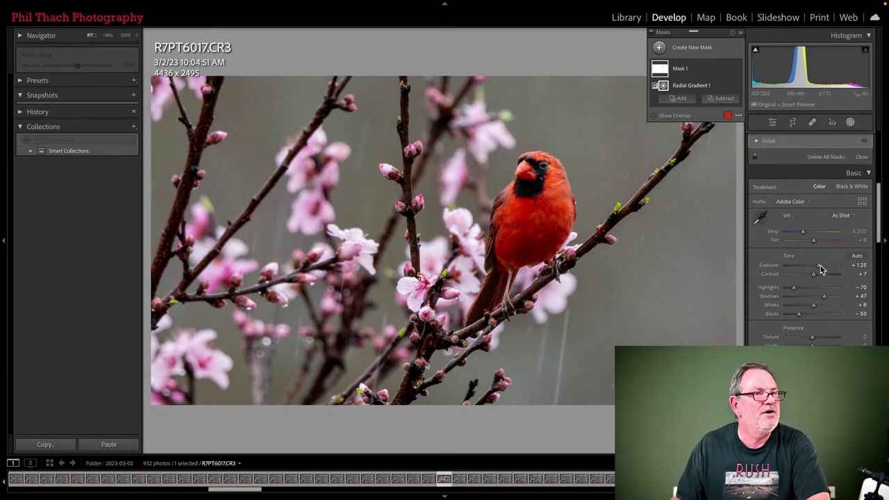
left_click_drag(820, 270, 821, 264)
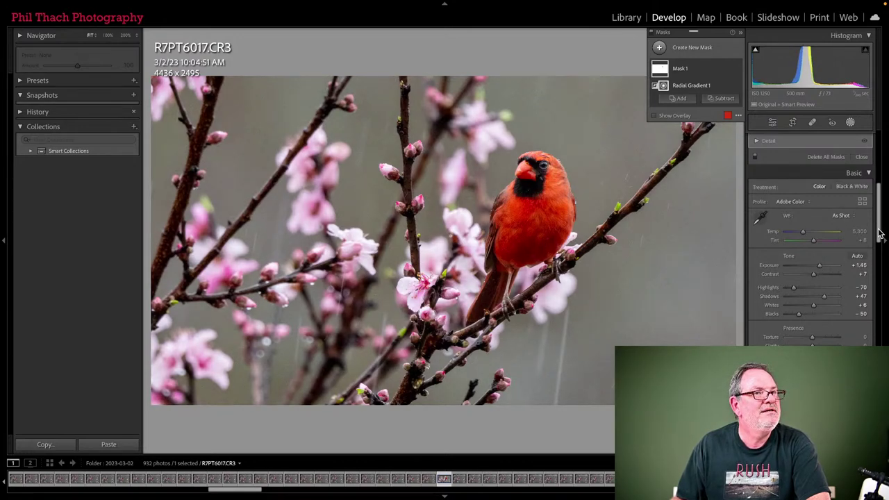
- Lower the inverted radial mask's Exposure to -0.81
scroll(879, 233, "up", 1)
left_click_drag(879, 234, 877, 160)
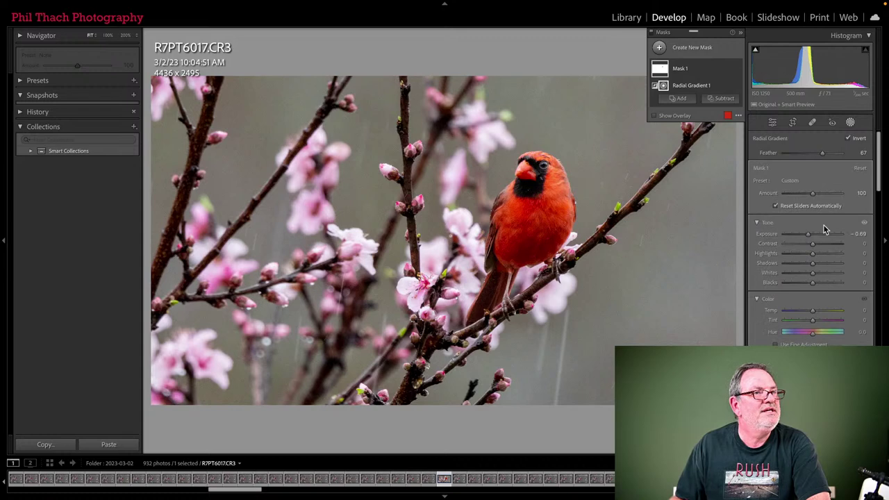
left_click_drag(810, 234, 807, 234)
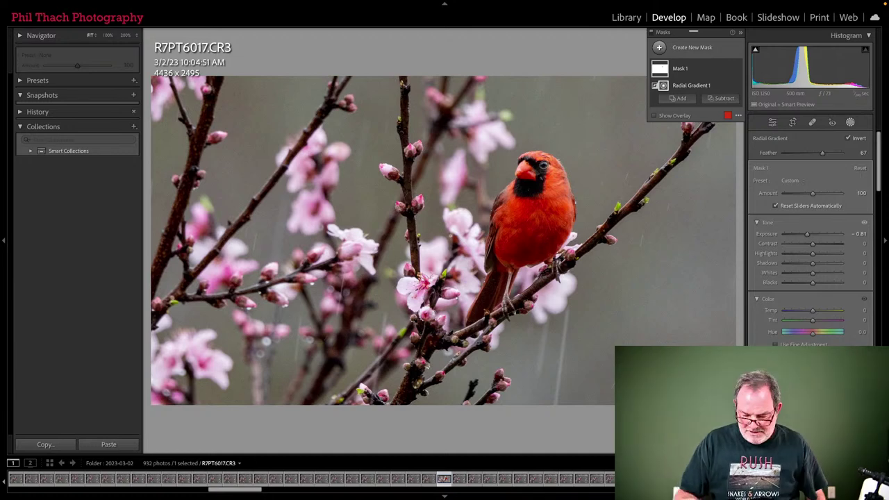
- Compare the before and after versions of the cardinal edit and view the edited photo on the whole screen
key("backslash")
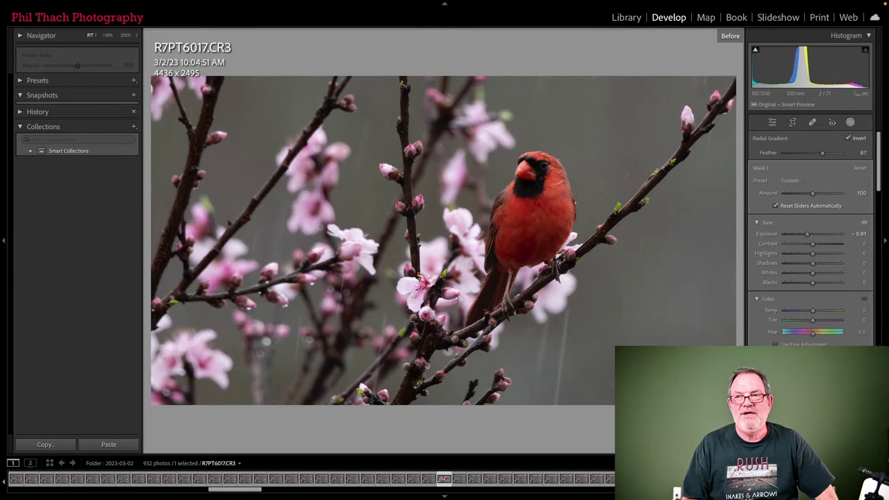
key("backslash")
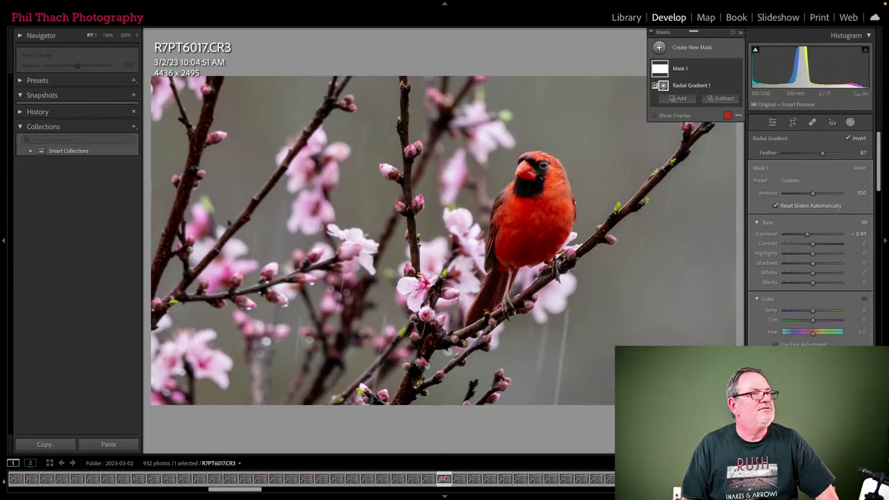
key("backslash")
key("backslash")
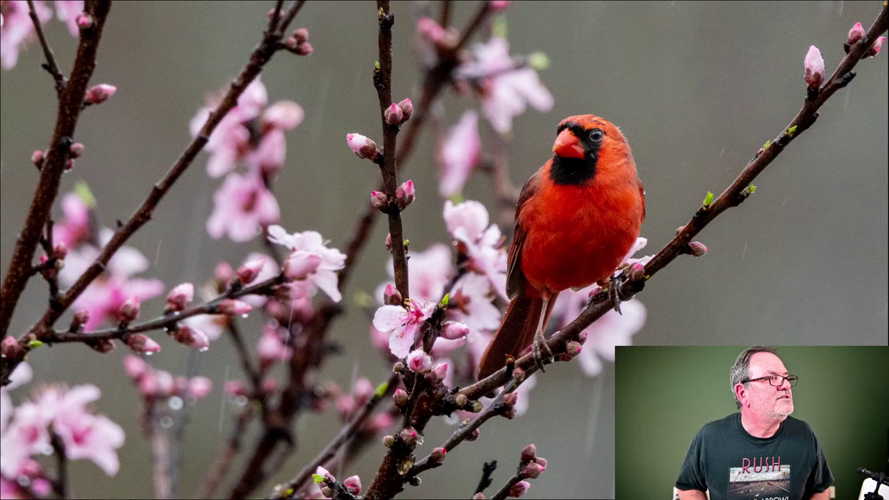
key("Escape")
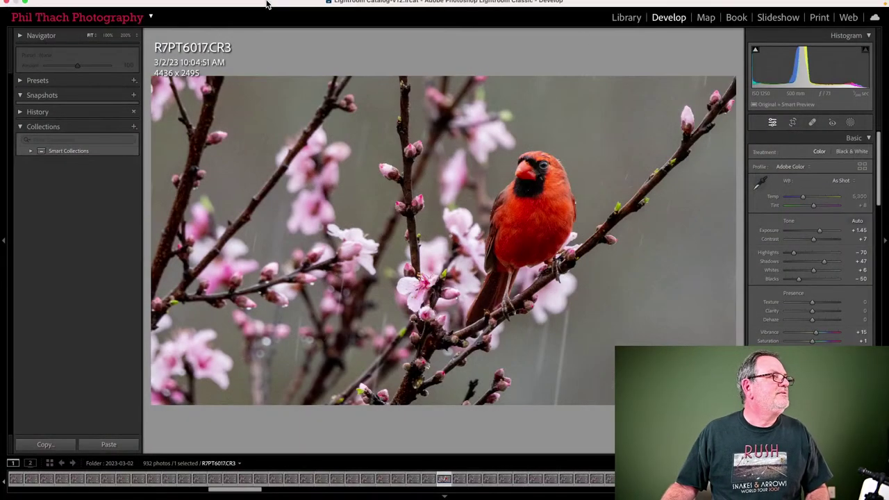
- Edit a copy of the photo with Lightroom adjustments in Topaz DeNoise AI as a 16-bit sRGB TIFF at 300 resolution
mouse_move(266, 4)
left_click(169, 6)
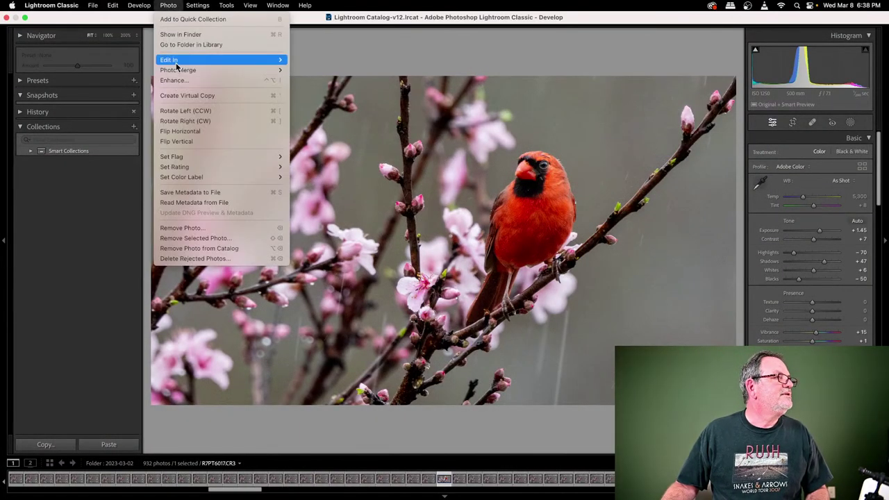
mouse_move(178, 66)
left_click(384, 71)
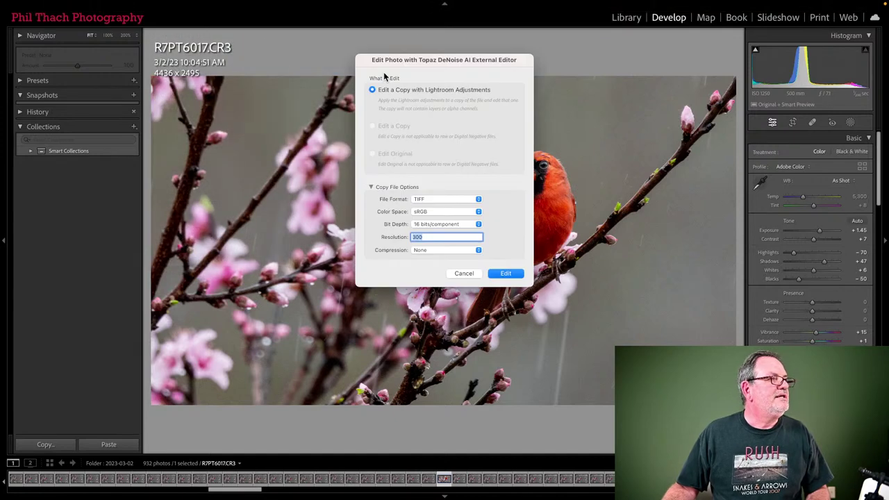
left_click(505, 274)
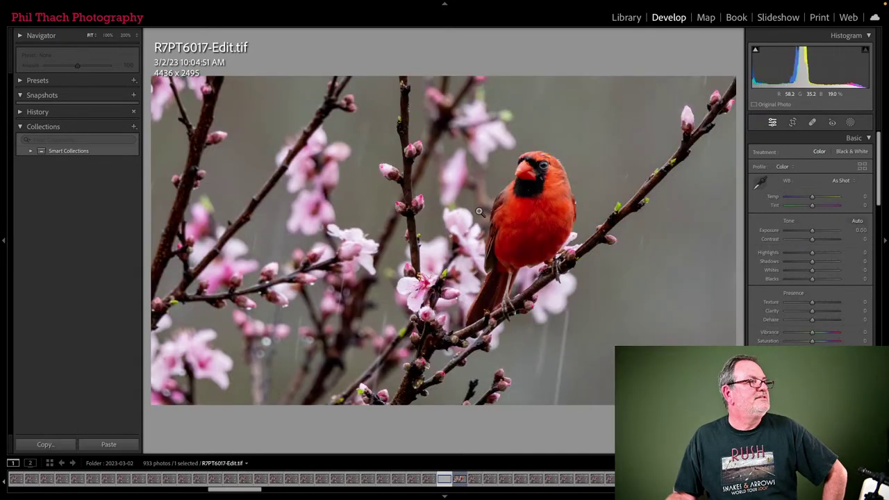
- Compare the original R7PT6017.CR3 with the denoised R7PT6017-Edit.tif, viewing the photo on the whole screen
key("Left")
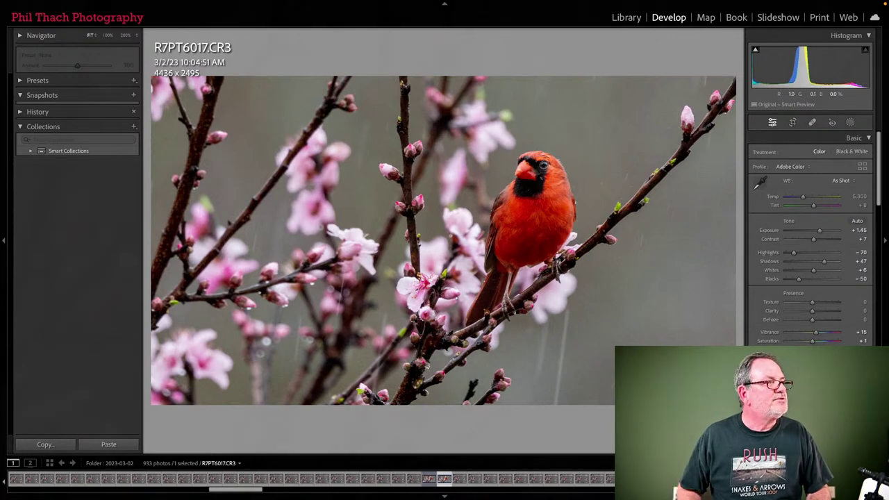
key("f")
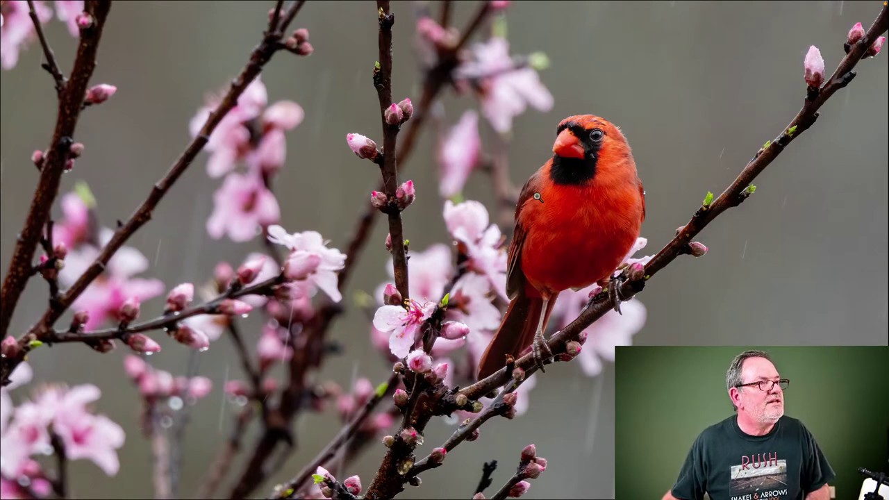
key("Escape")
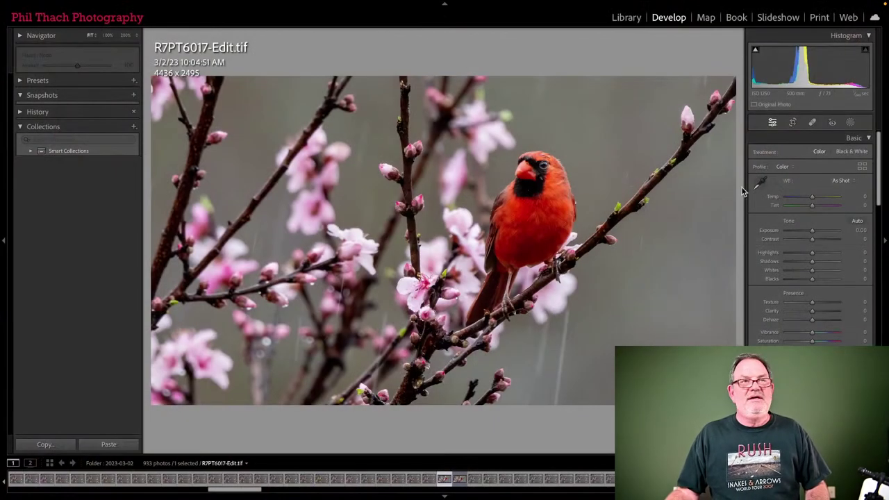
- Take Lightroom Classic out of full screen and minimize its window
mouse_move(104, 2)
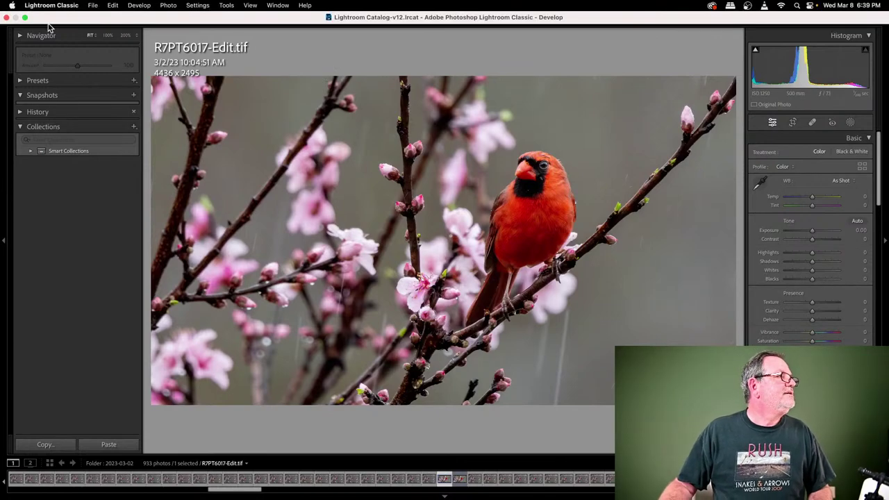
left_click(24, 17)
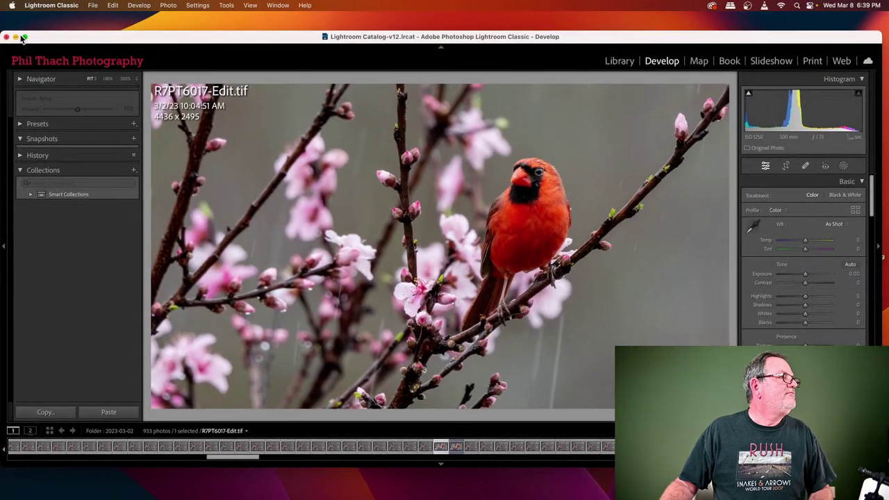
left_click(16, 37)
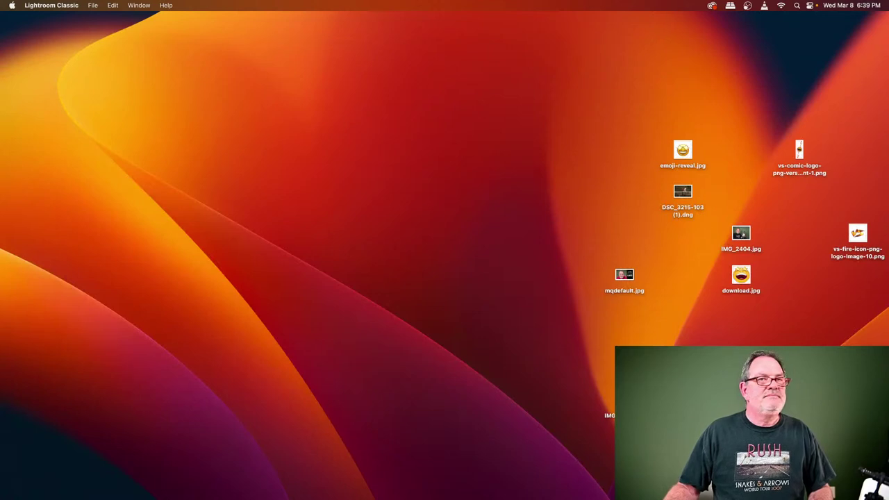